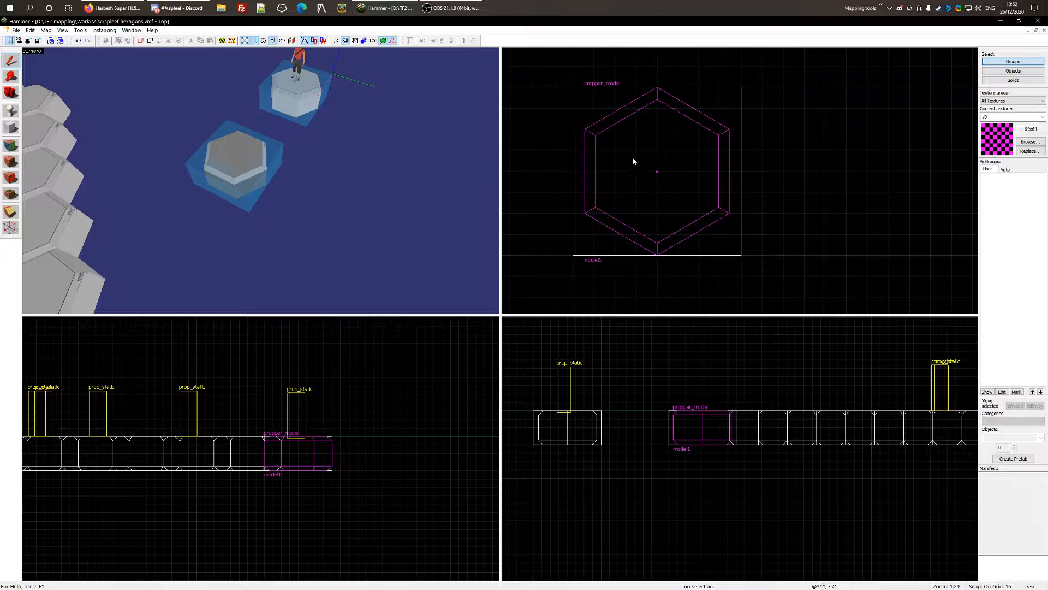
- Copy the 128 by 128 by 64 bounding box of the propper_model hexagon into the empty space above it in the plan
click(245, 192)
scroll(633, 240, down, 2)
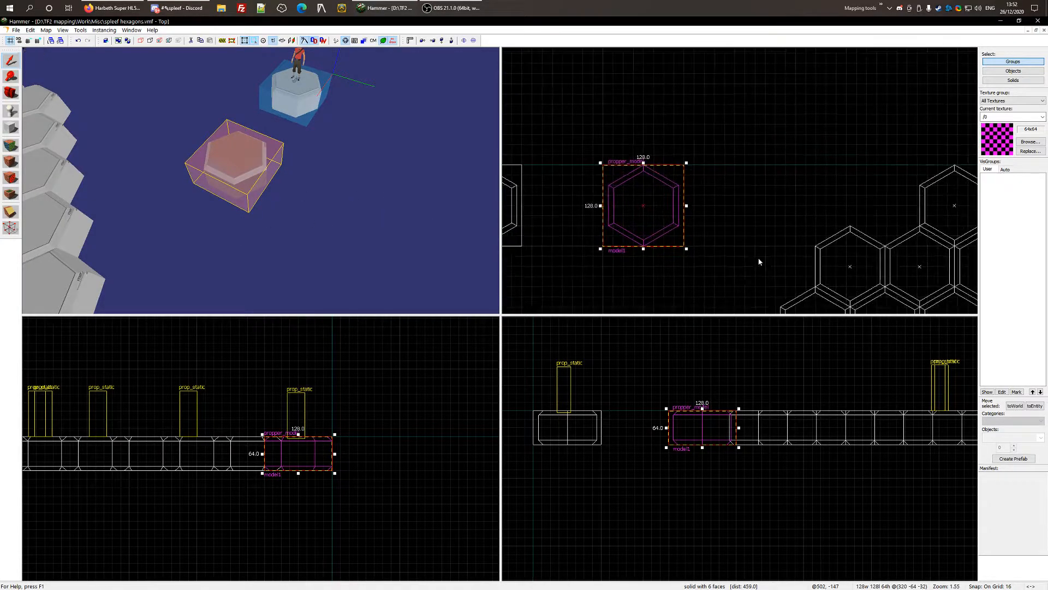
middle_drag(758, 259, 802, 319)
drag(707, 293, 709, 139)
middle_drag(753, 163, 767, 215)
key(Escape)
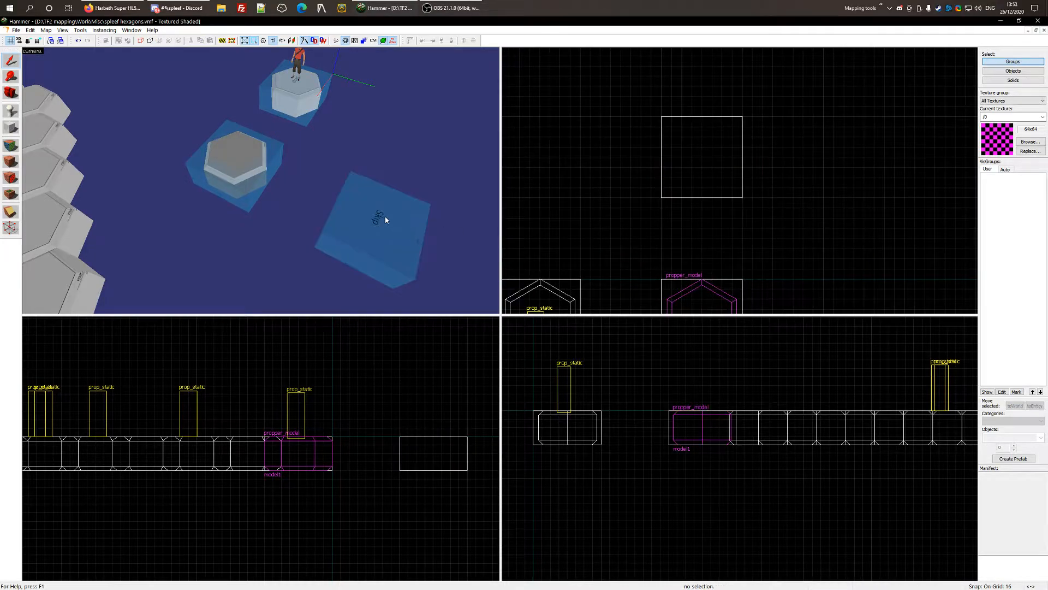
- Pick the dev/reflectivity_50 texture from an existing hexagon face as the current texture
key(shift+a)
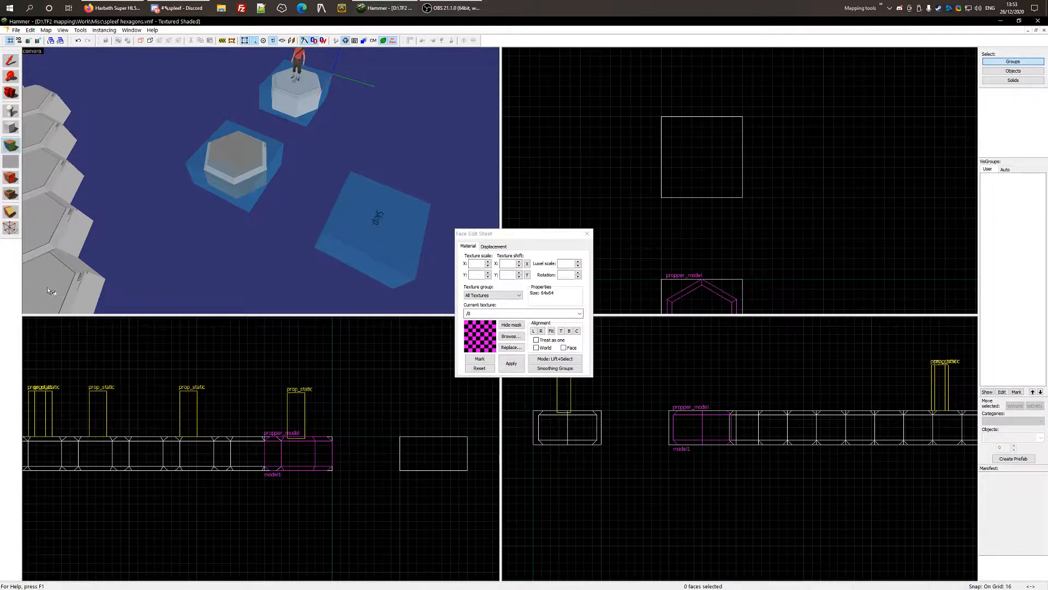
click(85, 298)
key(shift+s)
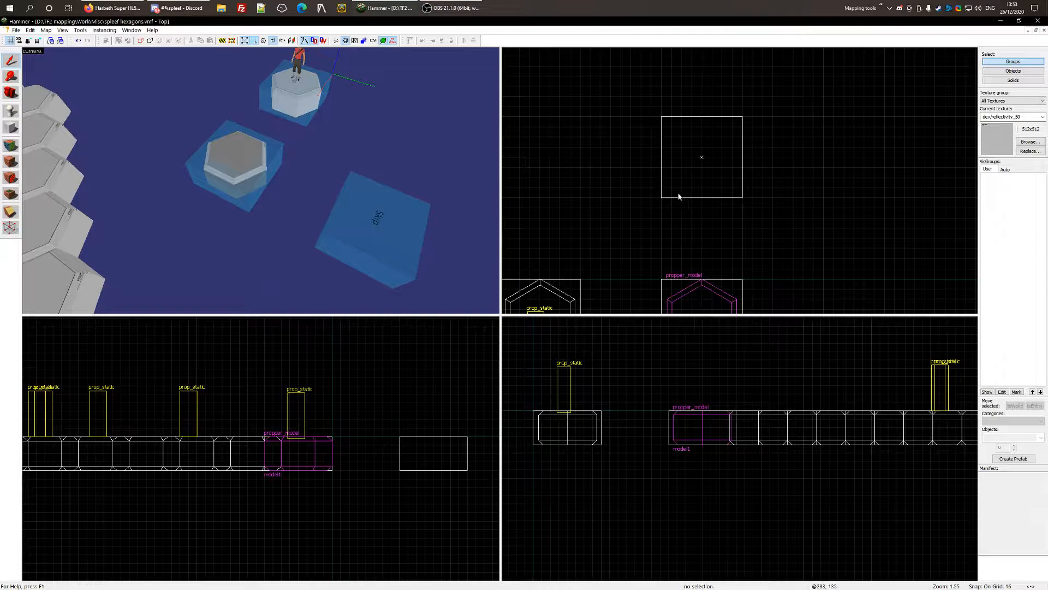
- Create a 6-sided cylinder brush, 128 by 128 by 64 units, filling the copied box
key(shift+b)
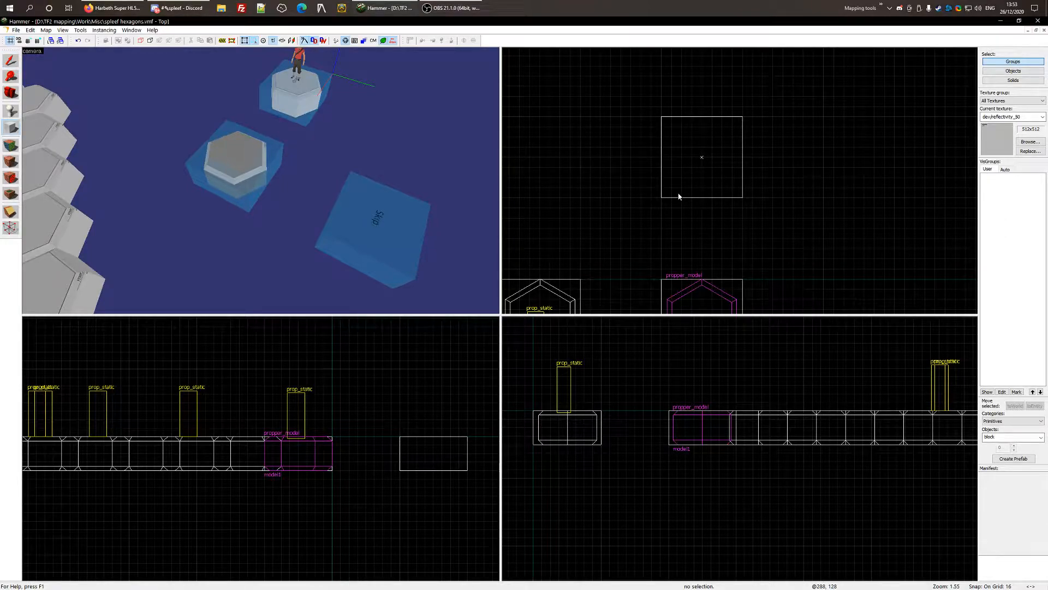
click(1041, 438)
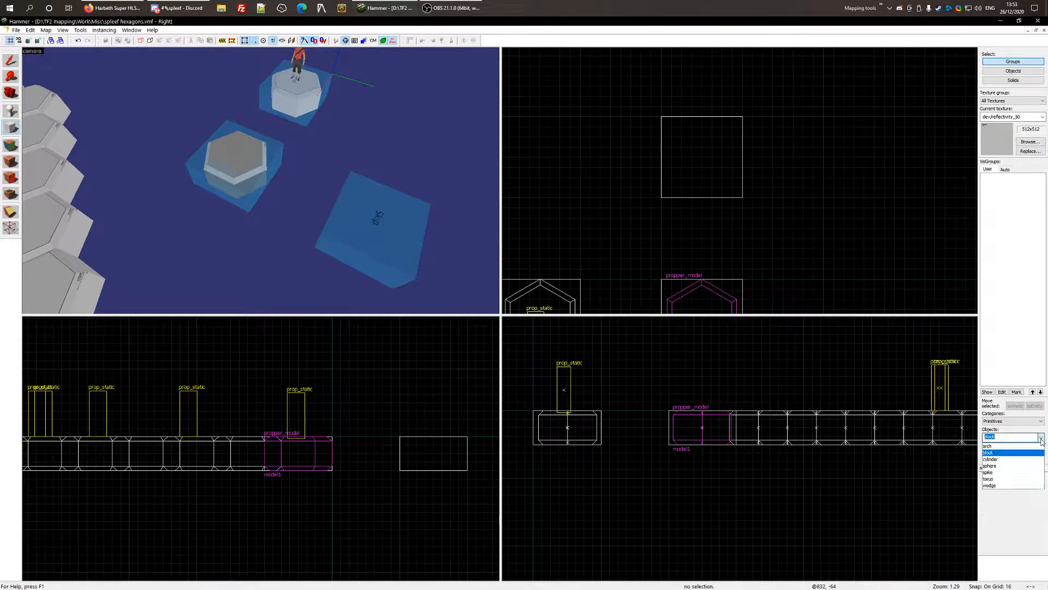
click(1004, 459)
double_click(1004, 448)
text(6)
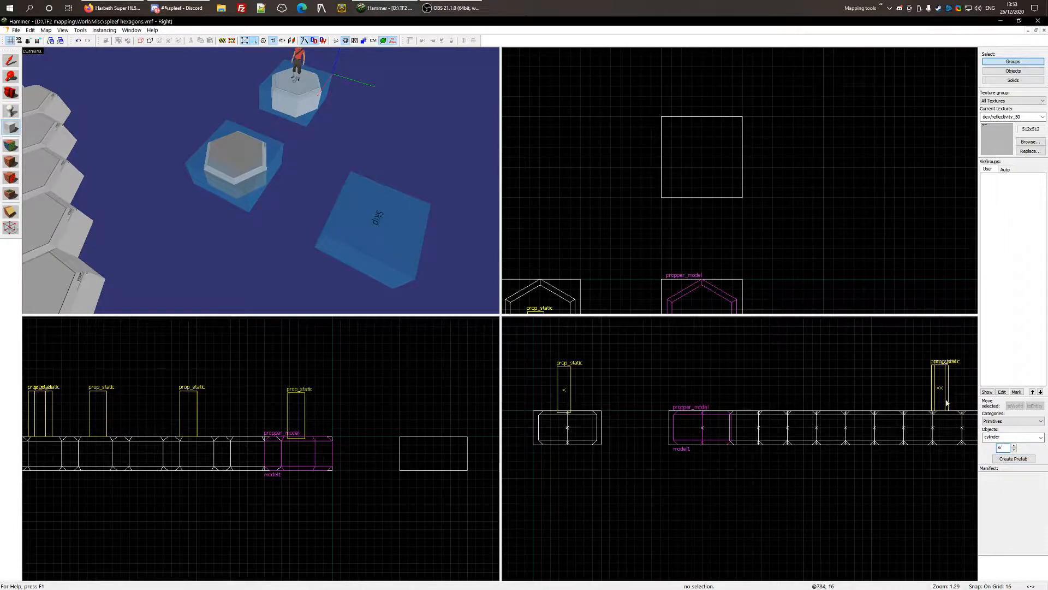
click(699, 174)
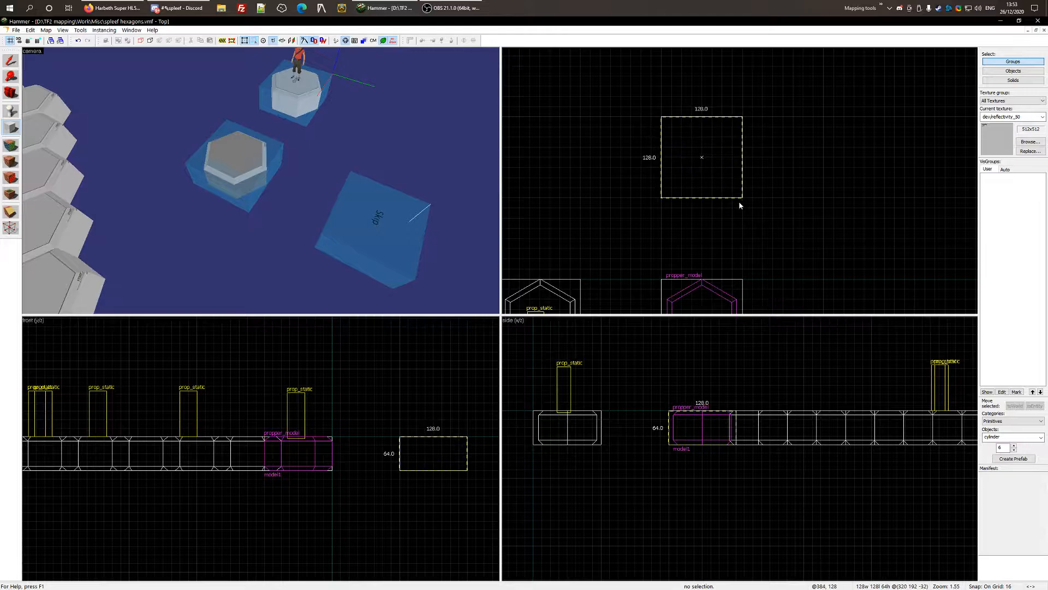
drag(744, 202, 744, 202)
key(Return)
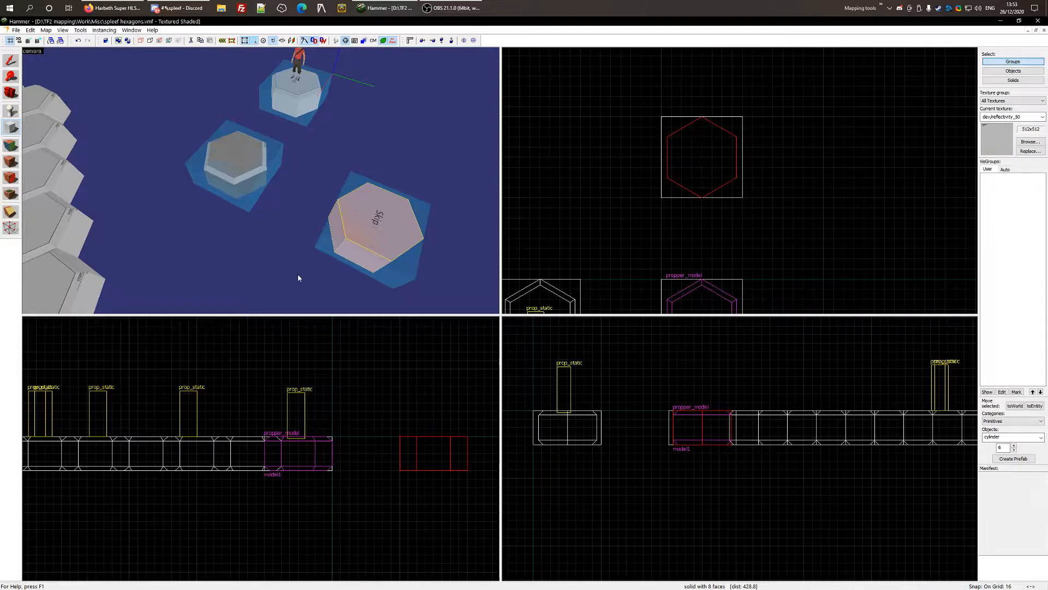
- Center the 2D and 3D views on the new hexagonal cylinder
scroll(714, 234, down, 6)
scroll(715, 231, up, 3)
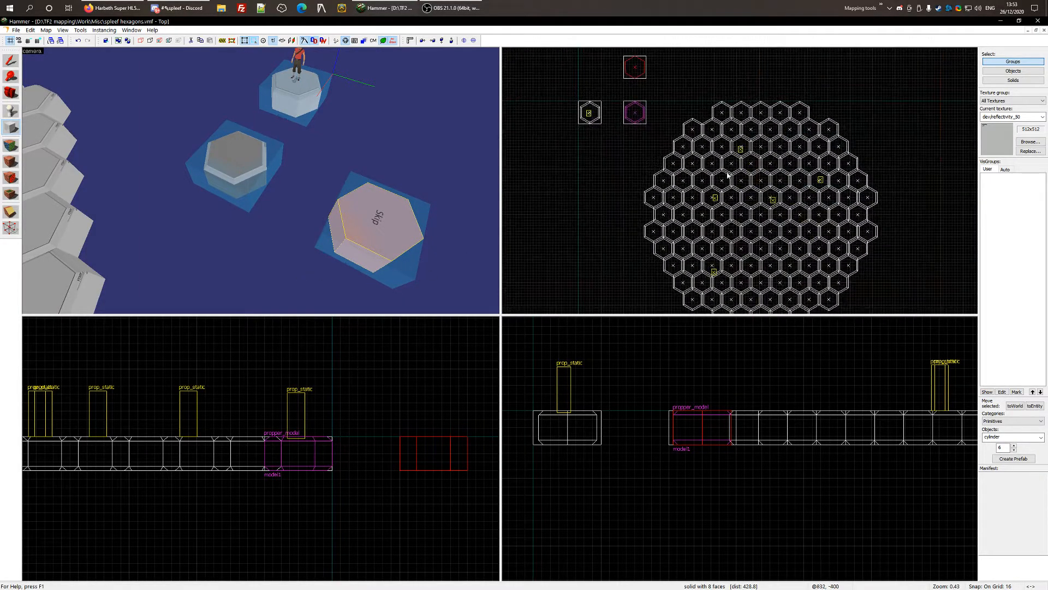
scroll(710, 172, up, 7)
scroll(692, 163, up, 3)
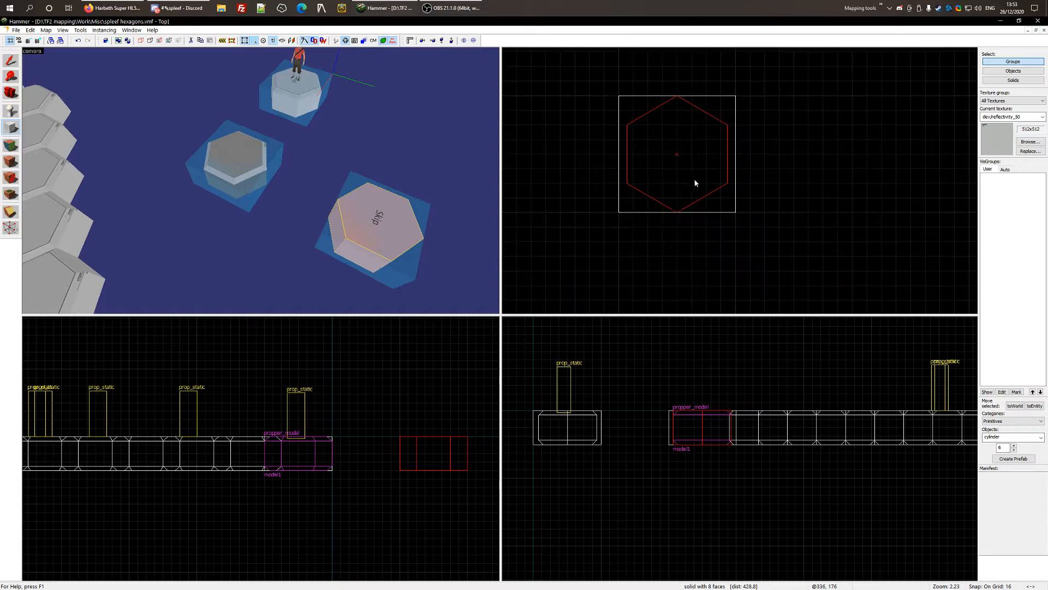
key(shift+s)
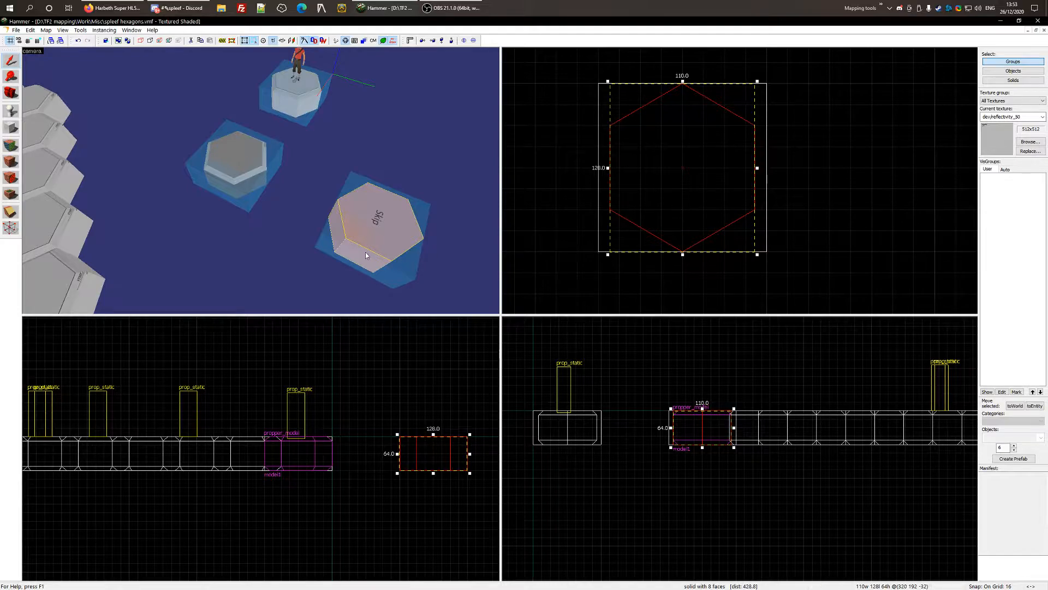
key(ctrl+shift+e)
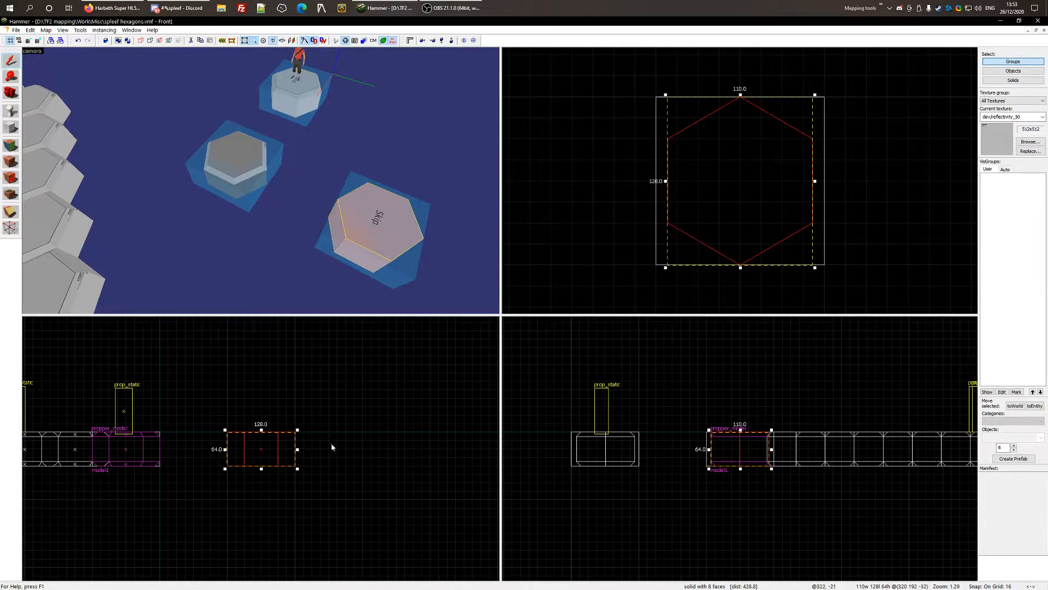
key(ctrl+shift+c)
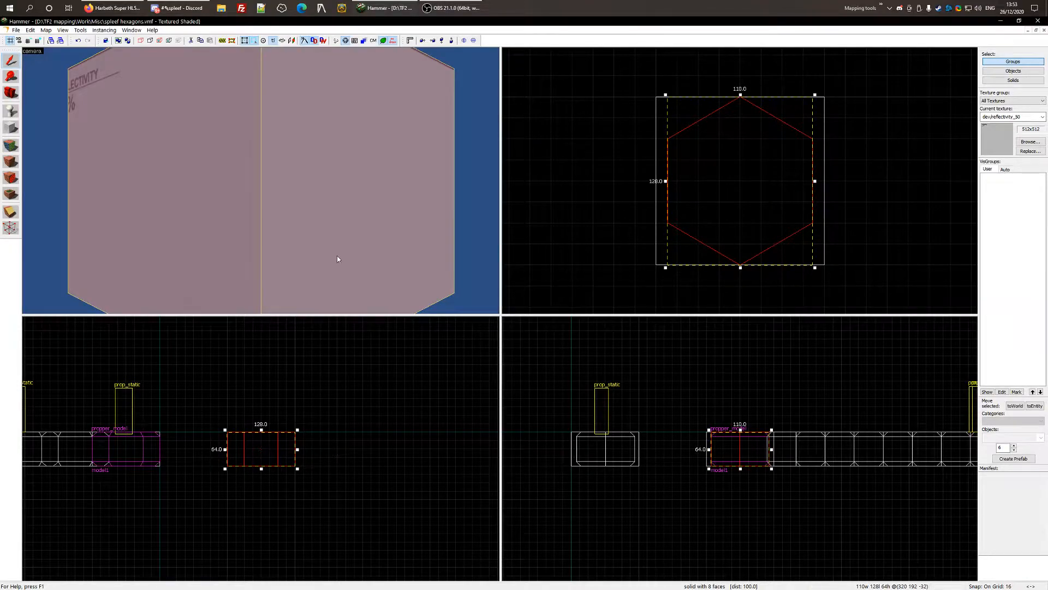
- Hide every object except the new hexagonal cylinder and clear the selection
scroll(339, 257, down, 5)
key(z)
key(s)
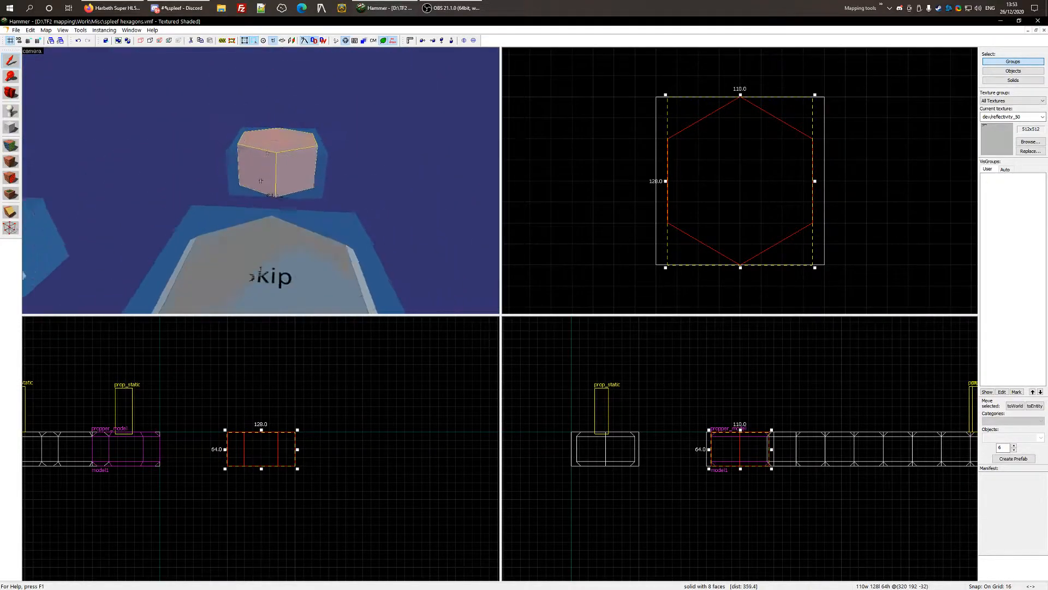
key(z)
scroll(251, 438, up, 1)
scroll(252, 438, up, 5)
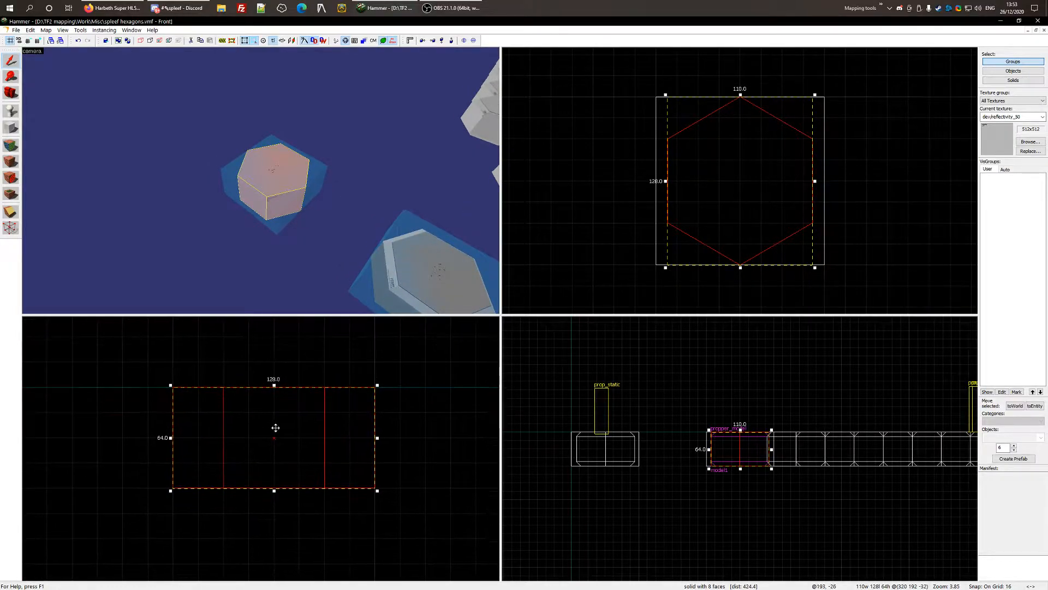
scroll(739, 446, up, 4)
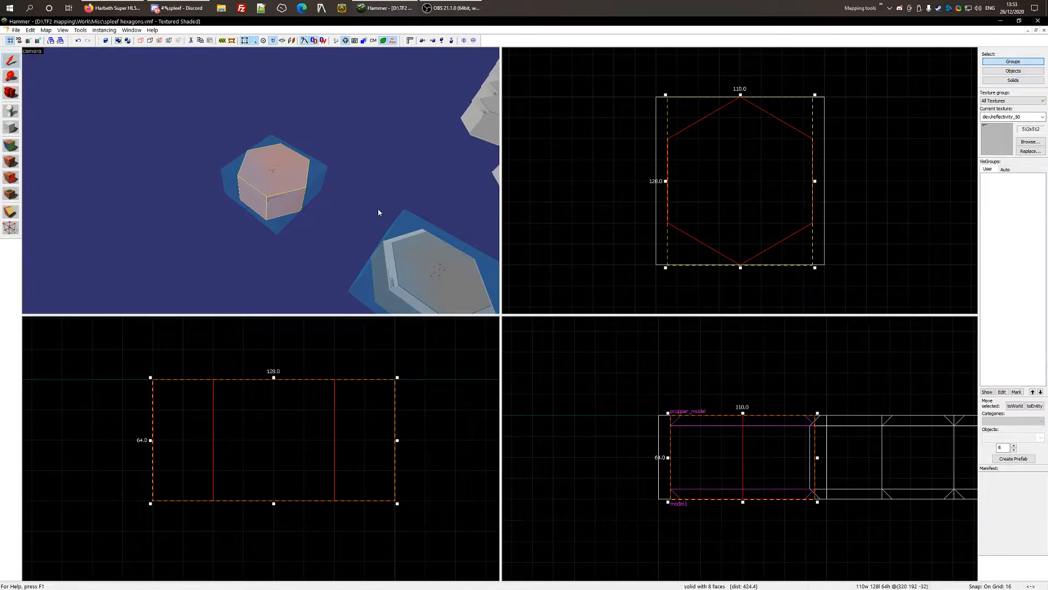
key(ctrl+h)
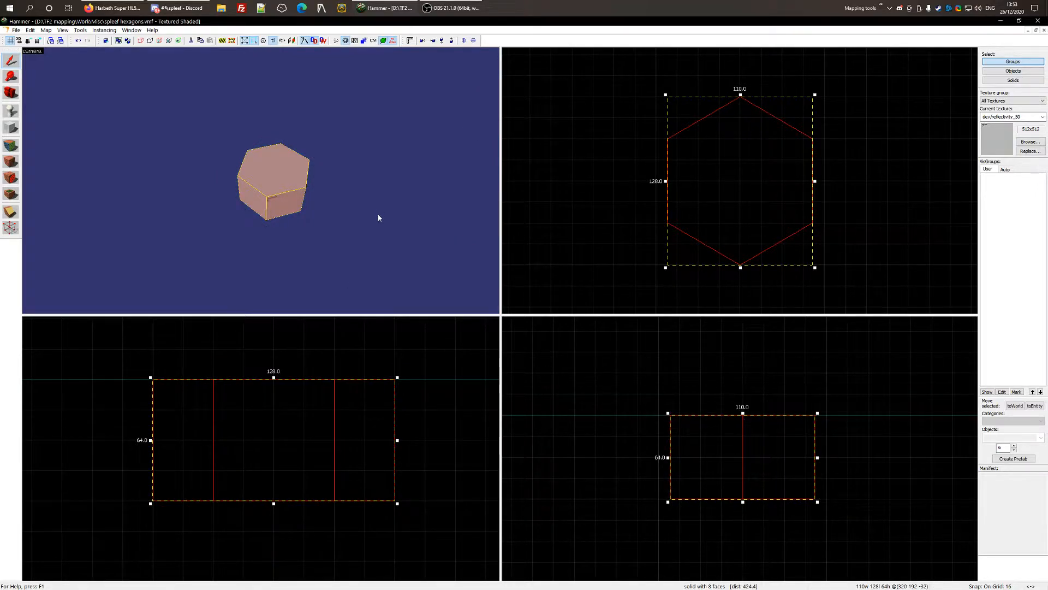
key(Escape)
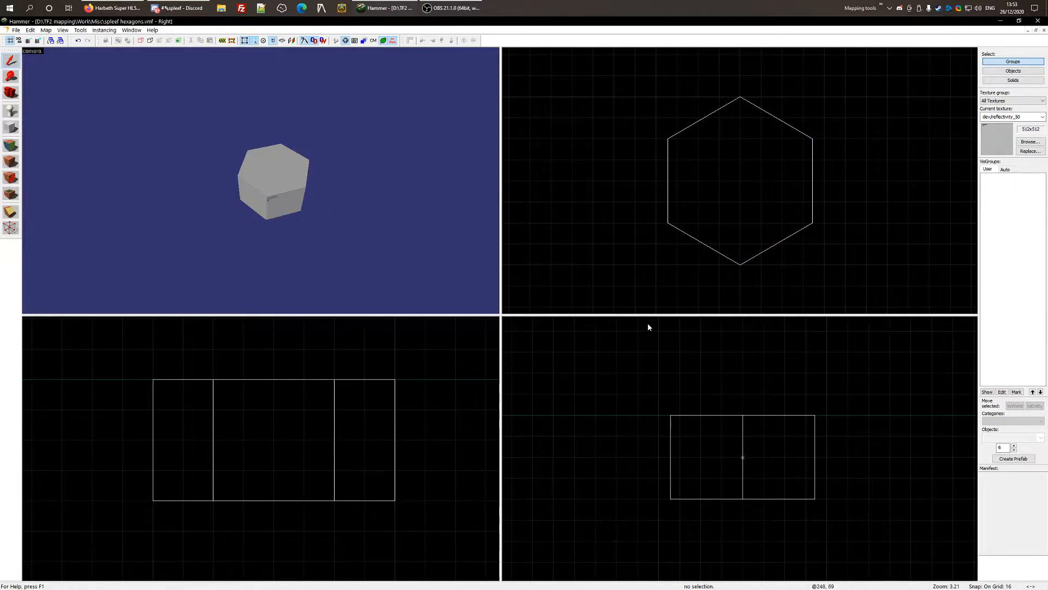
- Reduce the grid snap to 8 units and select the hexagonal brush
key(bracketleft)
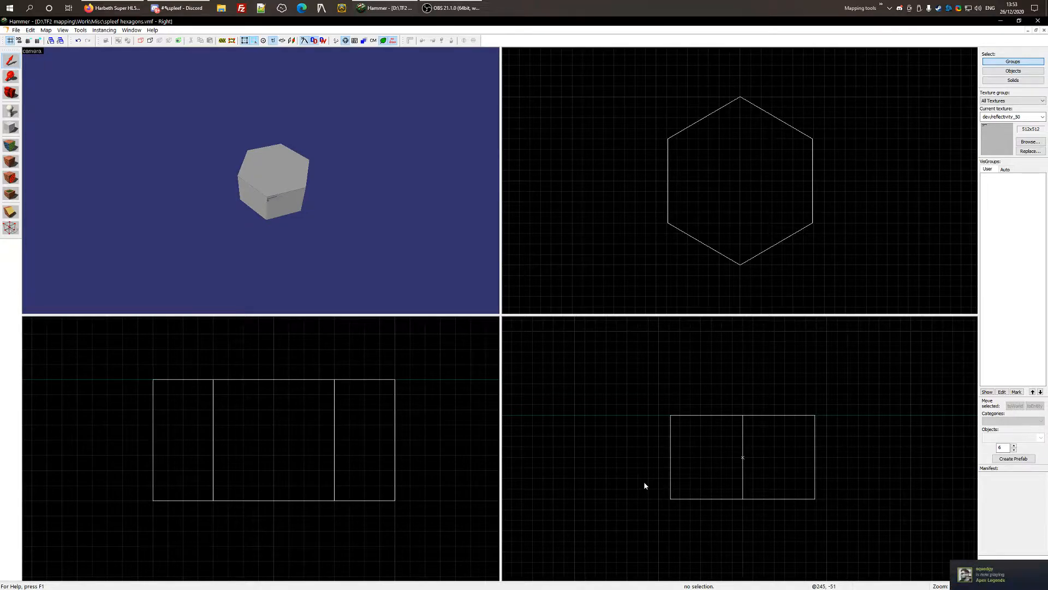
scroll(749, 484, up, 1)
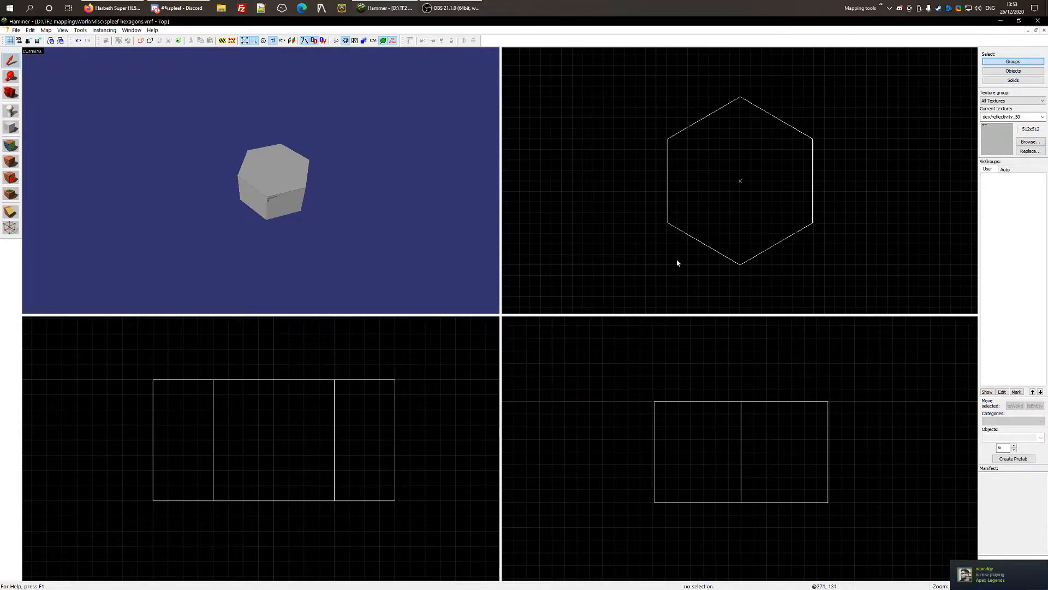
click(276, 184)
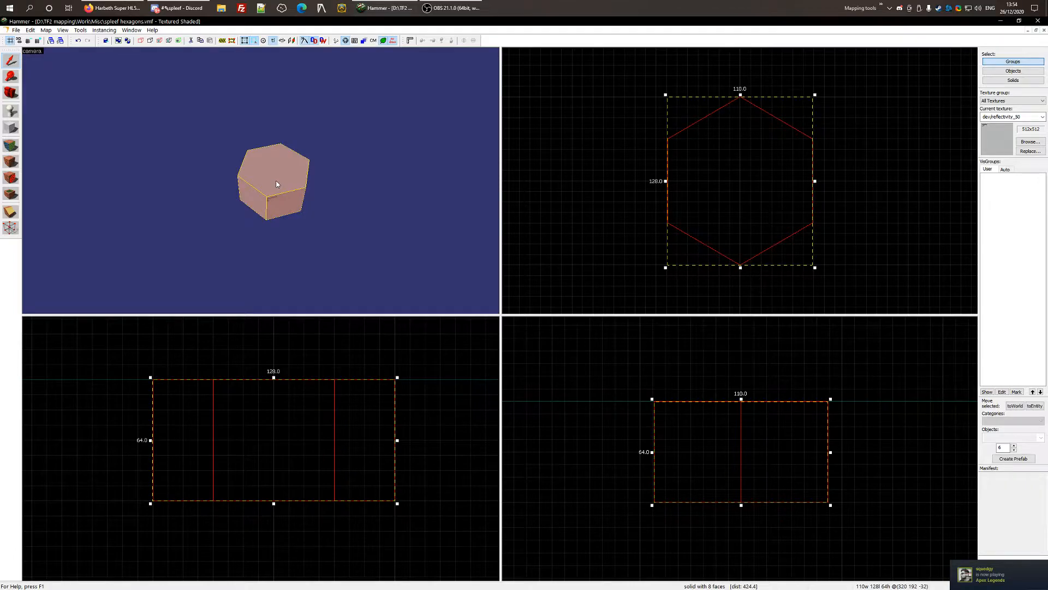
key(shift+v)
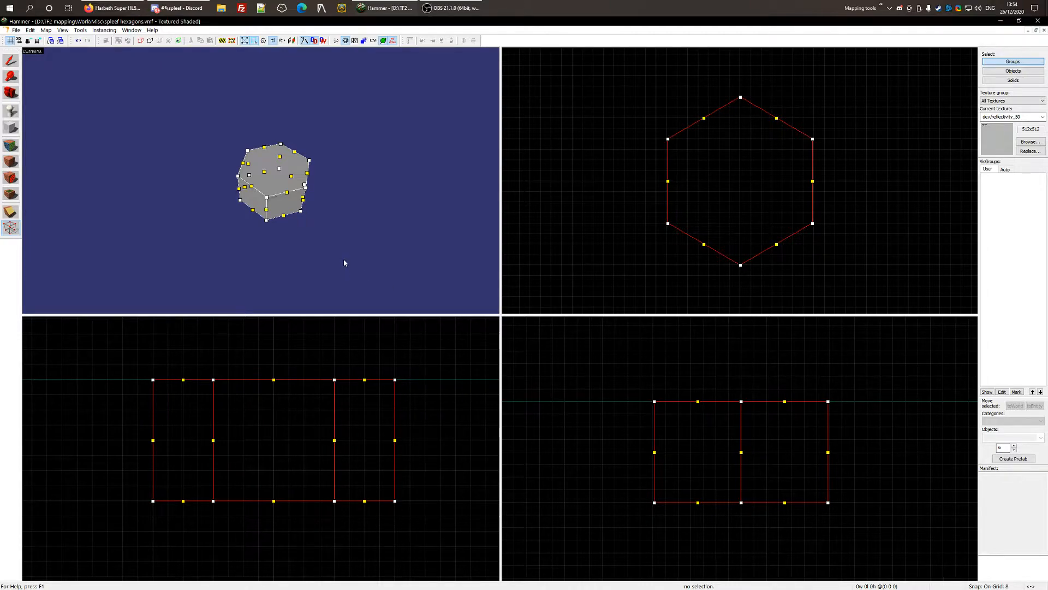
key(shift+s)
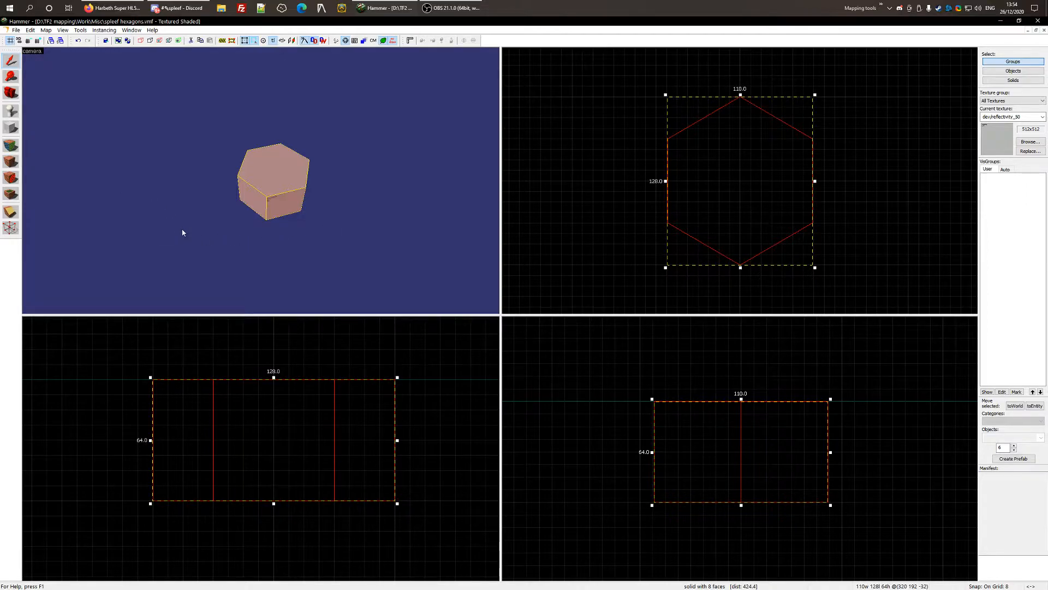
- Clip the hexagonal brush horizontally 8 units below its top face, keeping both pieces
key(shift+x)
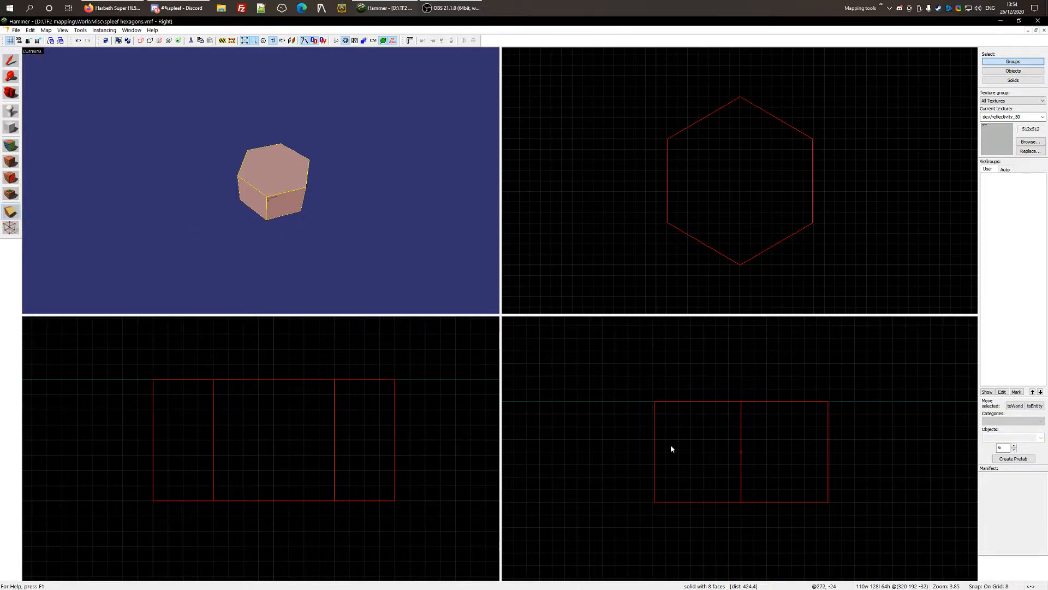
drag(674, 416, 687, 416)
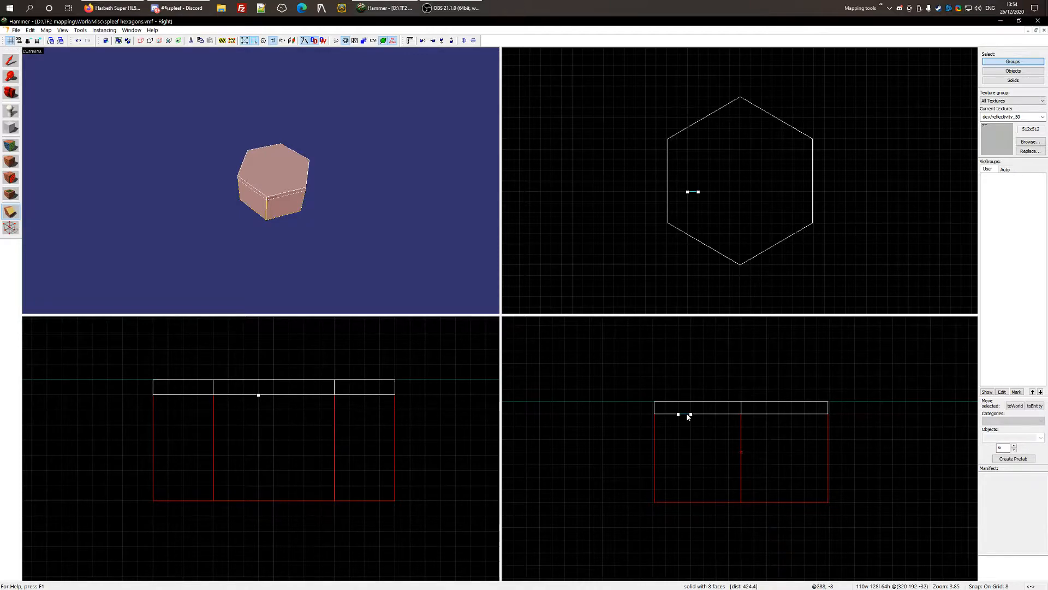
key(shift+x)
key(shift+x)
key(Return)
- Clip the hexagonal brush horizontally 8 units above its bottom face, keeping both pieces
drag(694, 491, 711, 497)
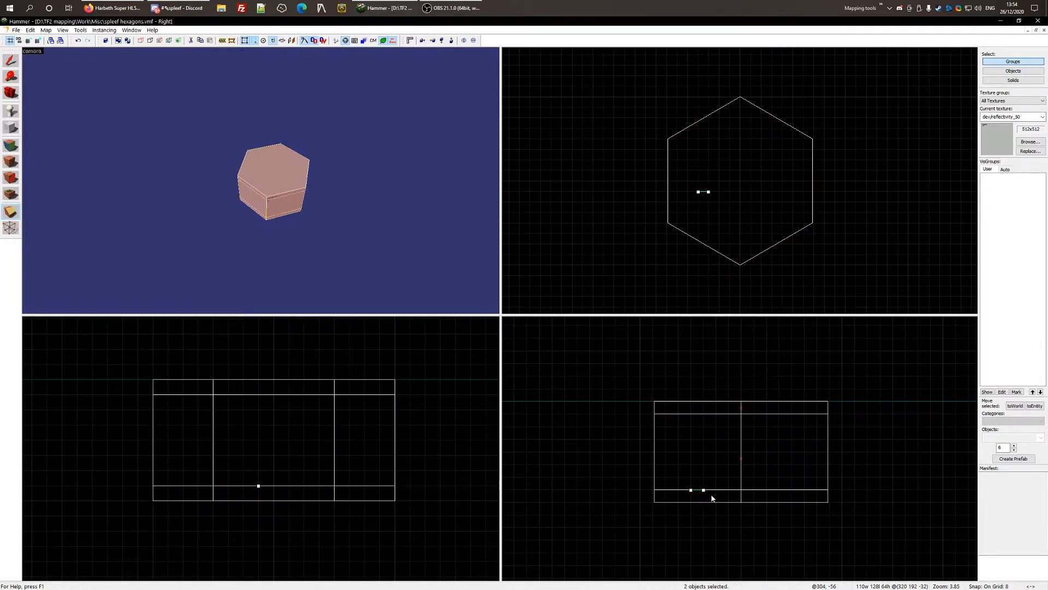
key(Return)
key(shift+s)
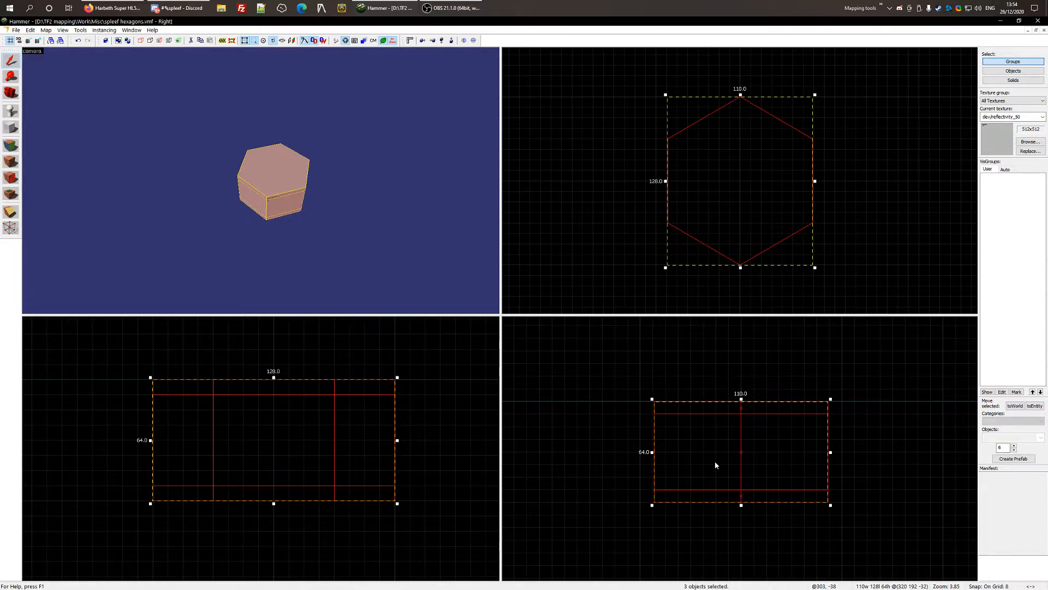
- Switch the hexagonal brushes to vertices-only editing and select all vertices of the top face
key(shift+v)
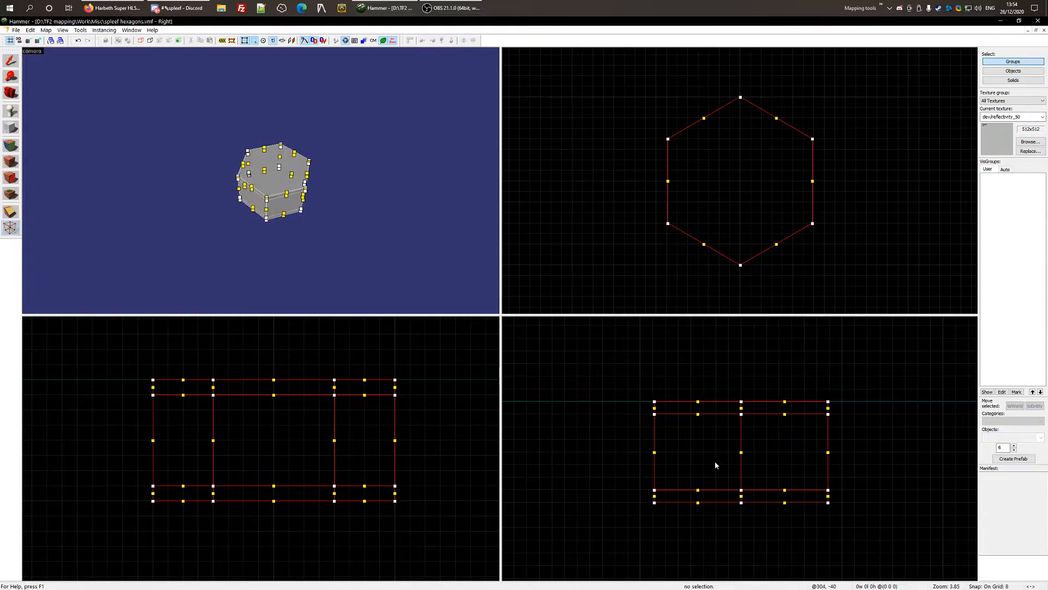
scroll(695, 423, up, 1)
scroll(695, 425, up, 1)
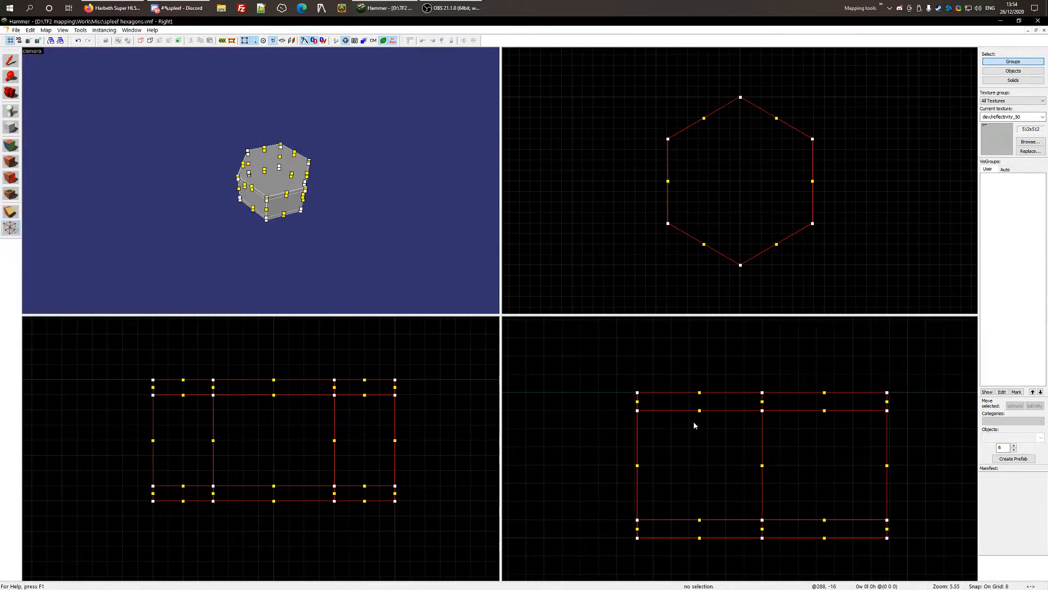
key(shift+v)
scroll(723, 438, down, 1)
drag(594, 350, 884, 410)
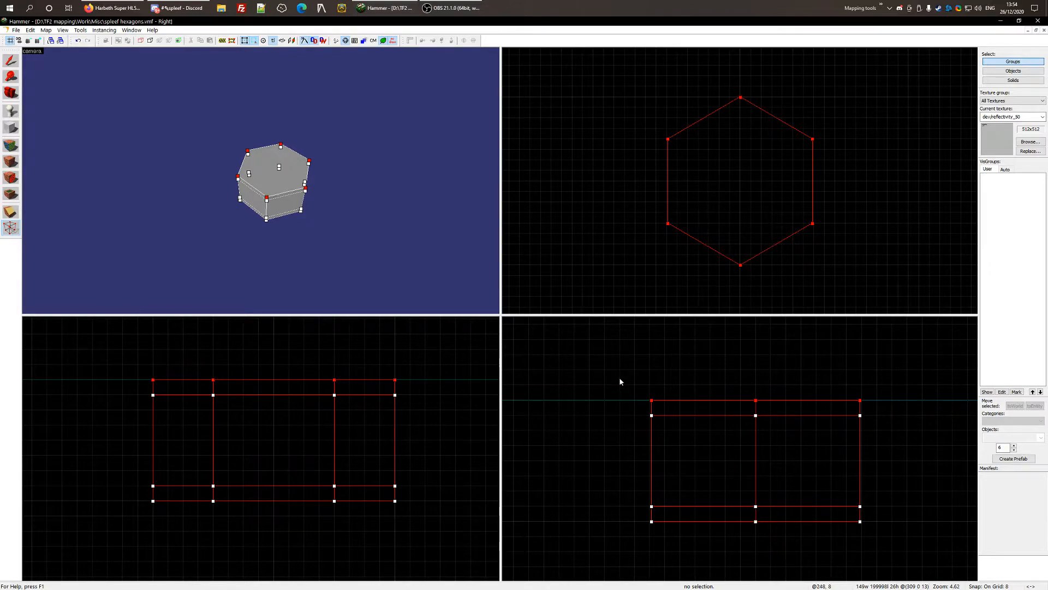
- Scale the selected top-face vertices by 0.857 to bevel the hexagon's upper edge
key(alt+e)
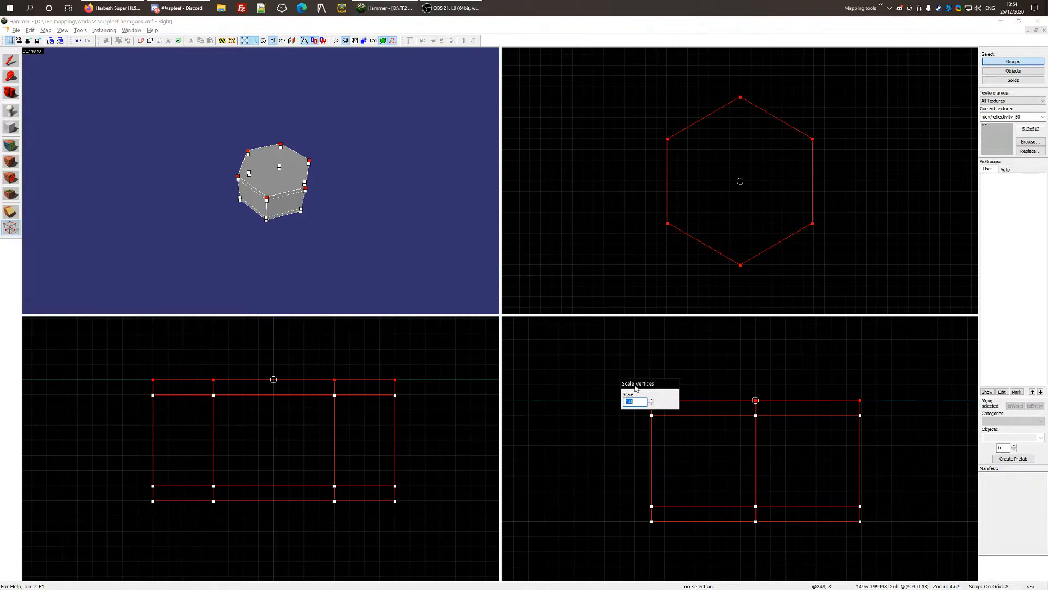
drag(658, 385, 599, 384)
text(0.8)
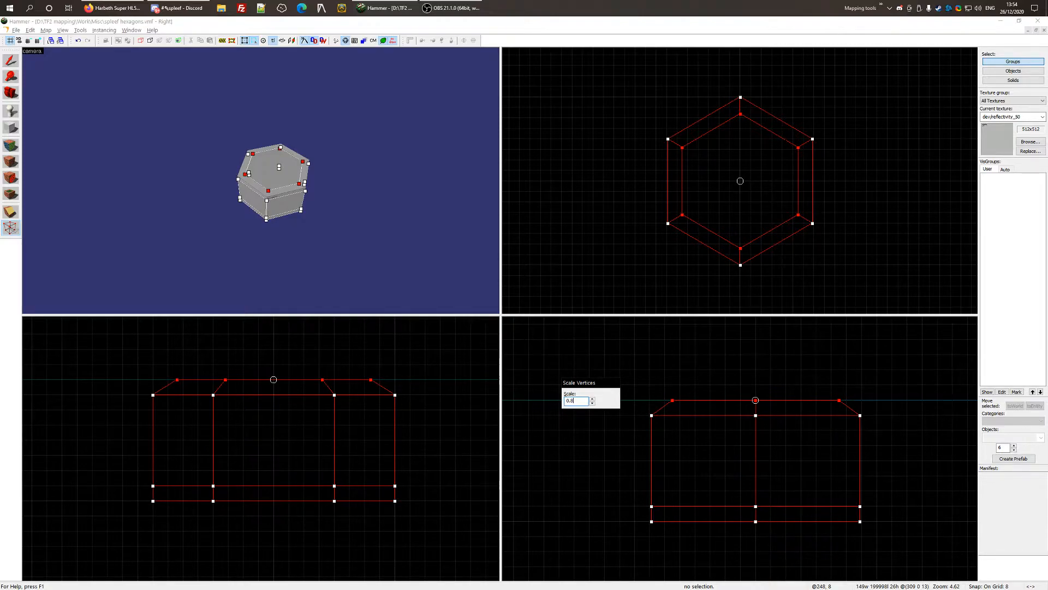
text(5)
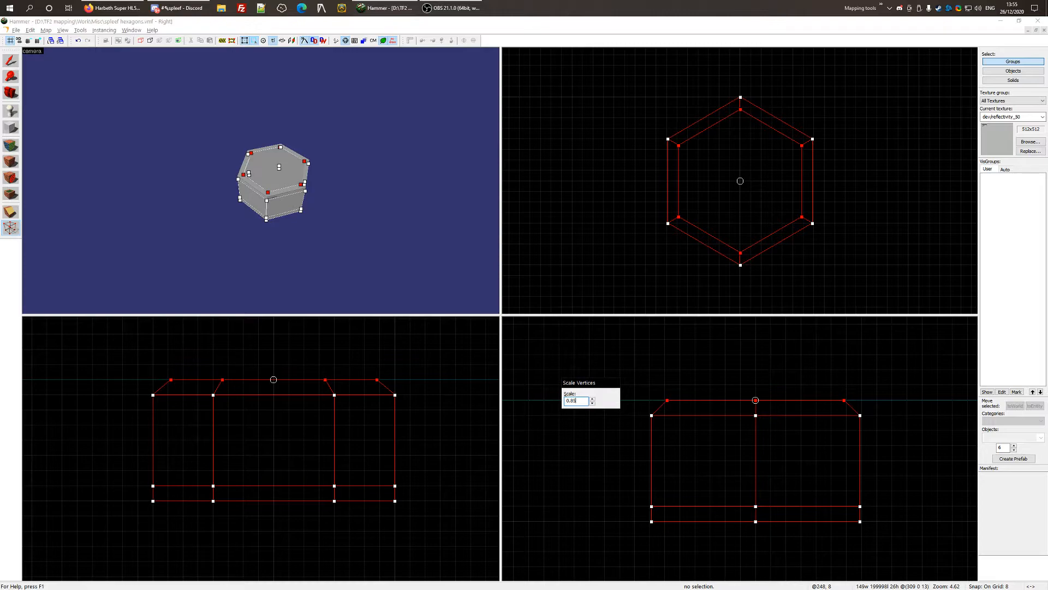
key(Up)
key(BackSpace)
text(55)
key(BackSpace)
text(6)
key(BackSpace)
text(7)
key(Return)
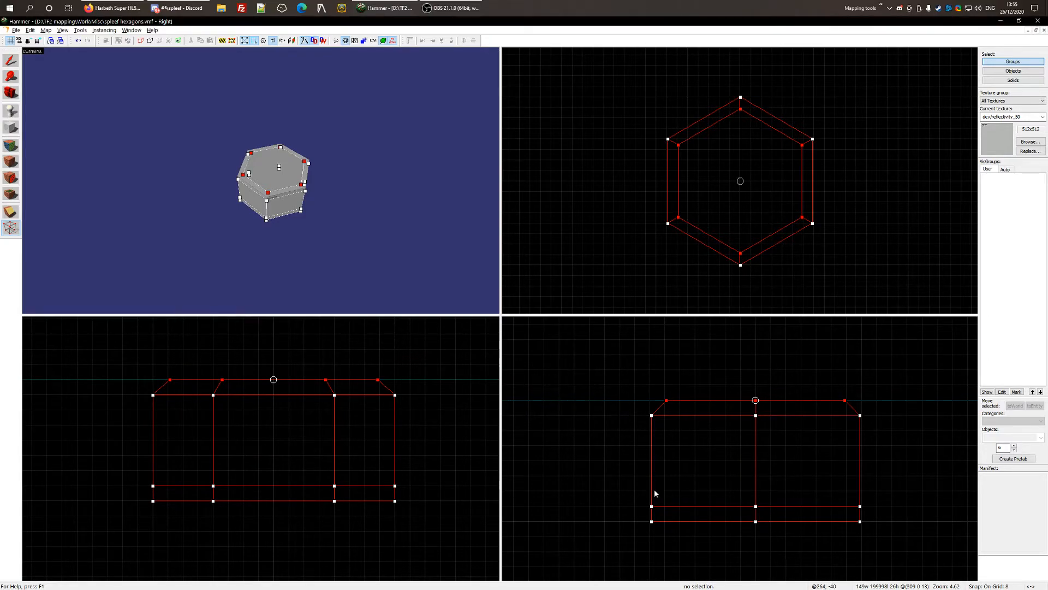
- Scale all bottom-face vertices of the hexagonal brush by 0.857 to bevel its lower edge, and leave vertex editing
drag(638, 556, 895, 516)
click(715, 542)
drag(588, 547, 924, 522)
key(alt+e)
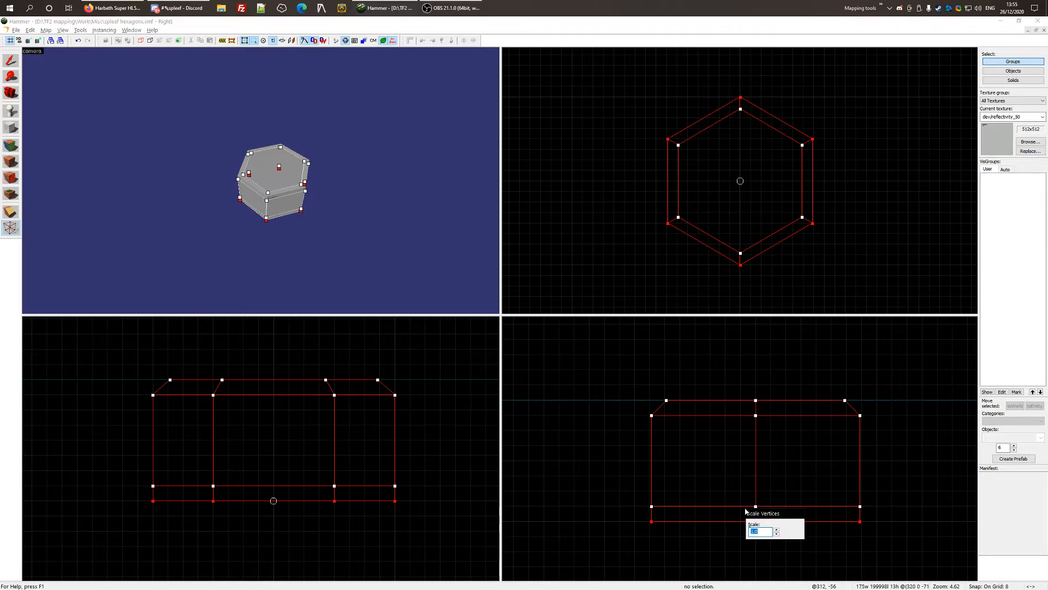
text(.857)
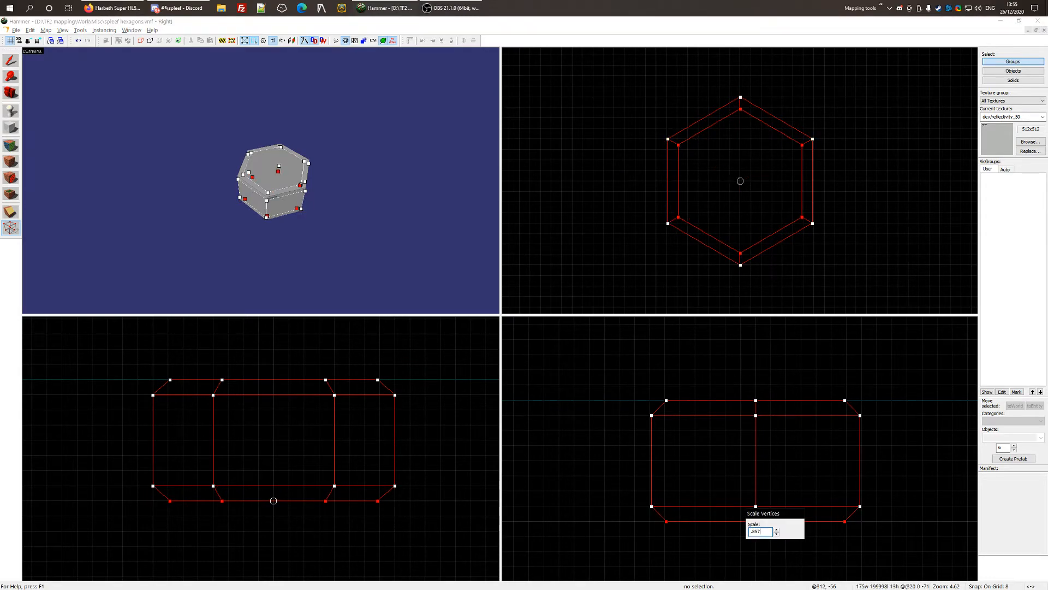
key(Return)
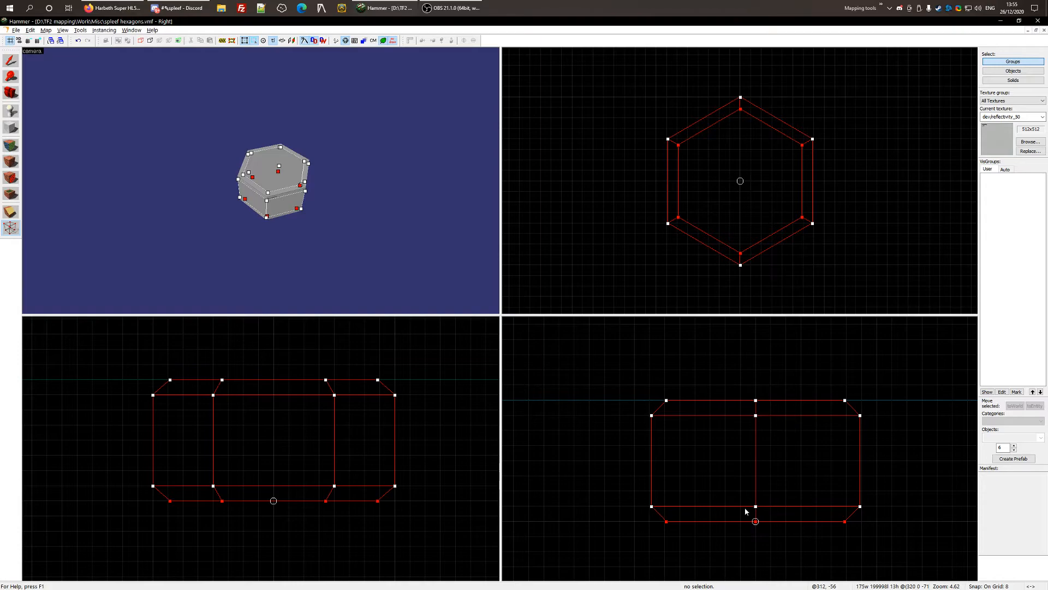
key(shift+s)
key(Escape)
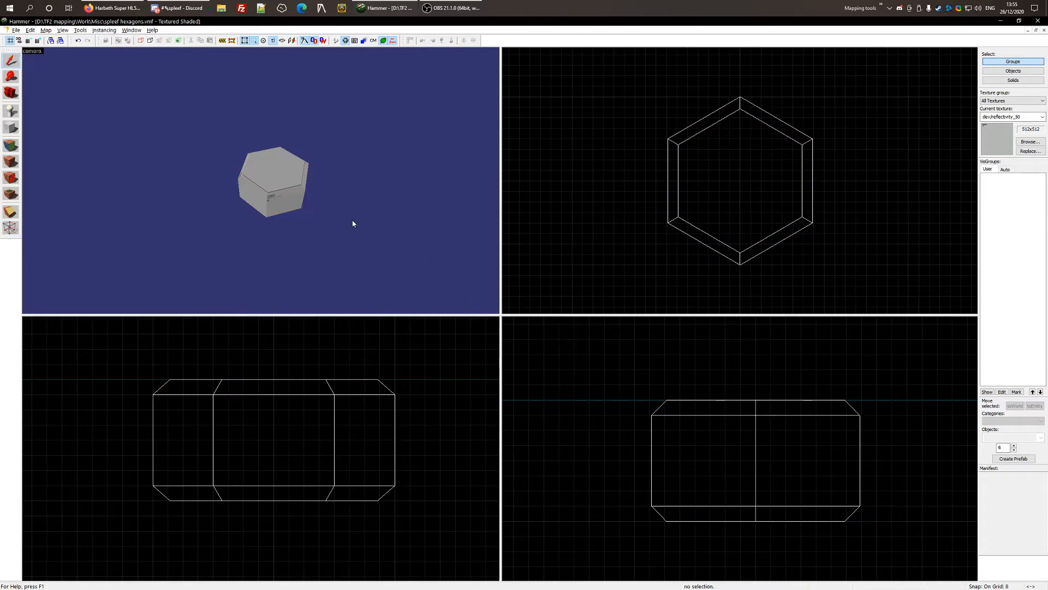
- Check the bevelled hexagon in the 3D view and unhide the hidden map objects
key(z)
key(w)
key(s)
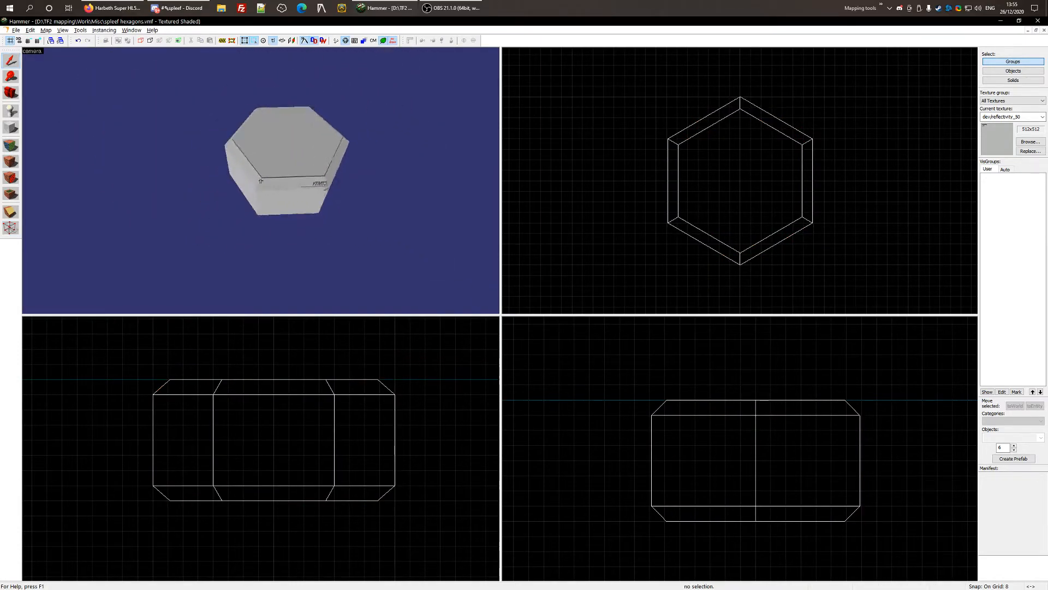
key(a)
key(w)
key(s)
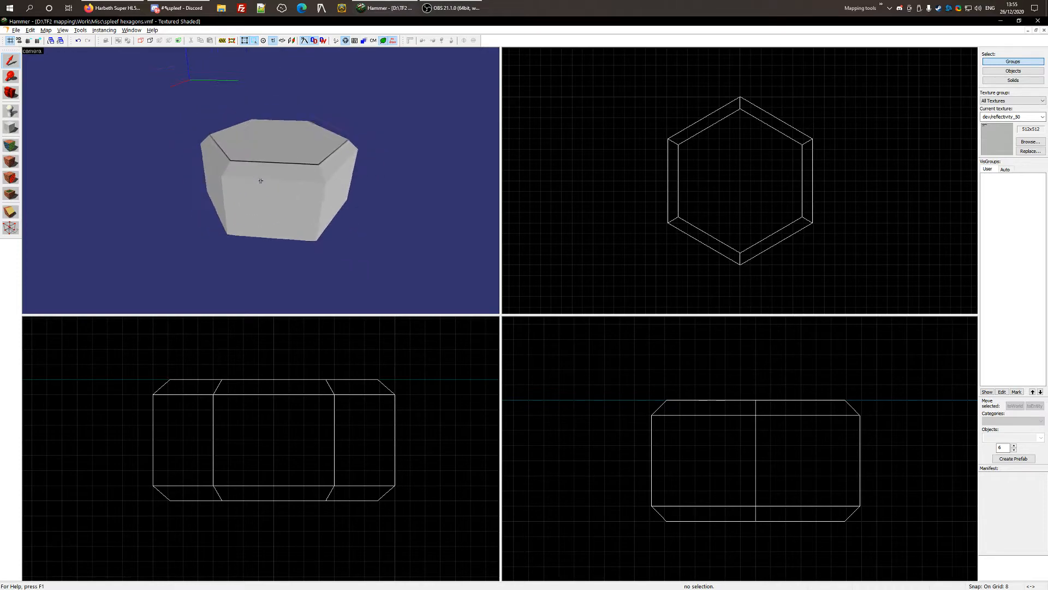
key(d)
key(u)
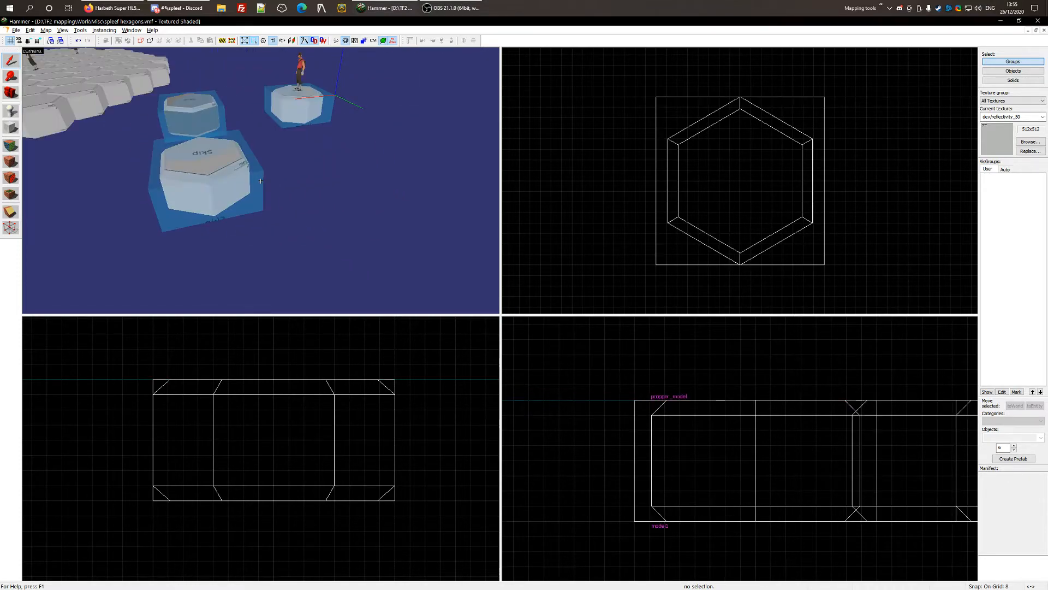
- Delete the blue box brushes enclosing the new hexagonal tile and the neighbouring reference tile
key(s)
key(d)
key(w)
key(z)
click(253, 212)
key(Delete)
click(298, 193)
key(Delete)
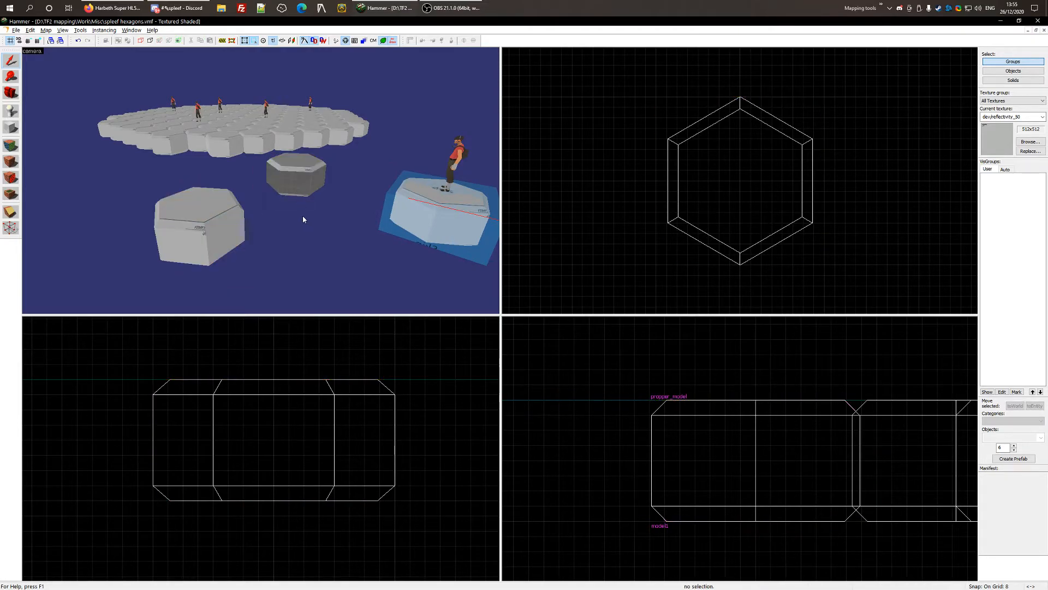
- Copy the darker top-face texture from the reference tile onto the new hexagonal tile's top face
key(z)
key(w)
key(s)
key(d)
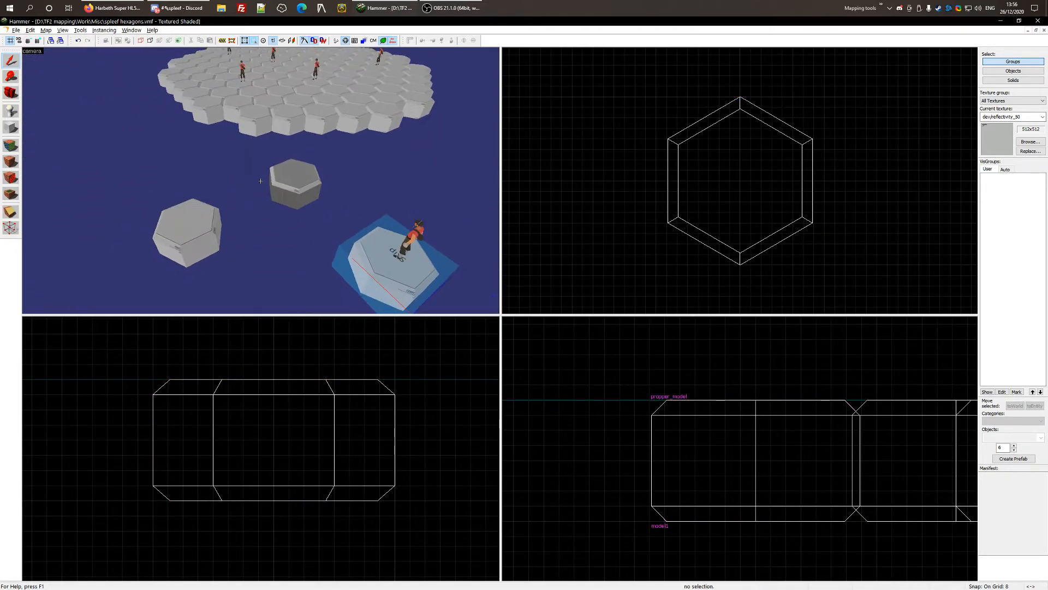
key(w)
key(z)
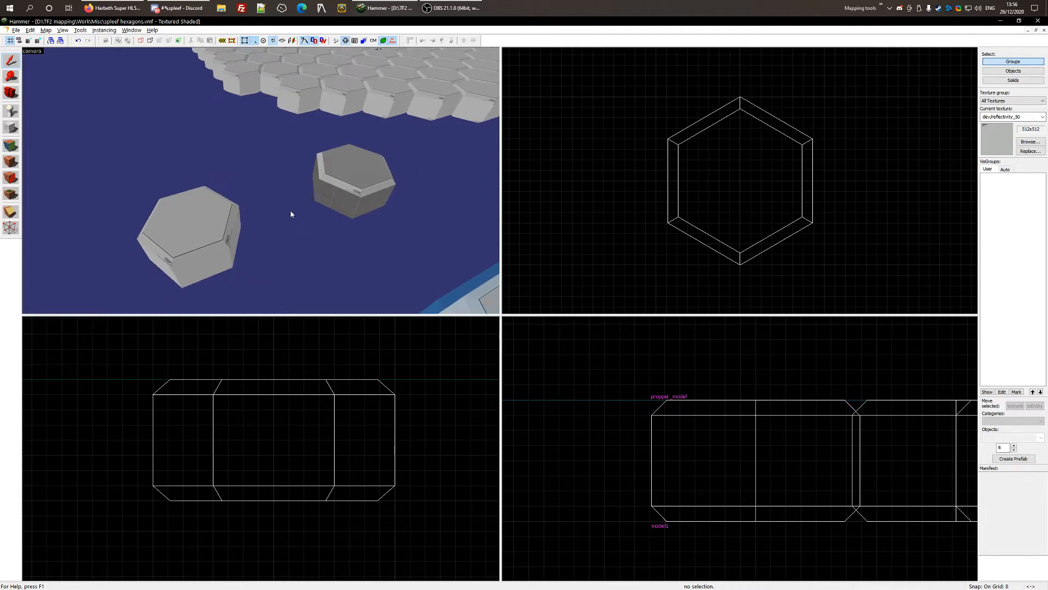
key(shift+a)
click(362, 169)
key(shift+a)
key(shift+a)
right_click(195, 224)
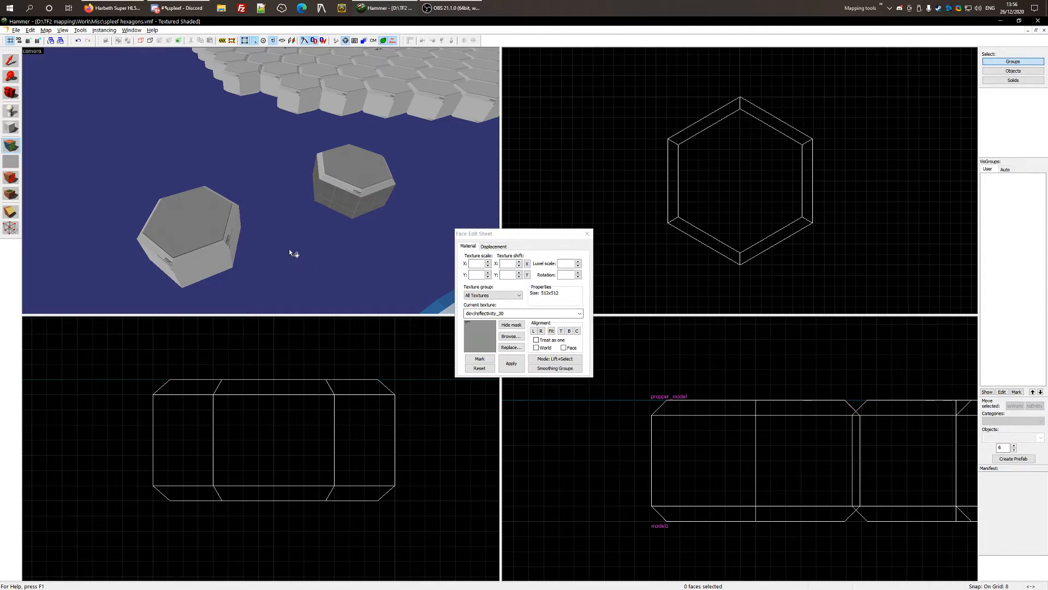
- Pick up the dev/dev_blendmeasure texture from a side face of the reference tile
key(z)
key(z)
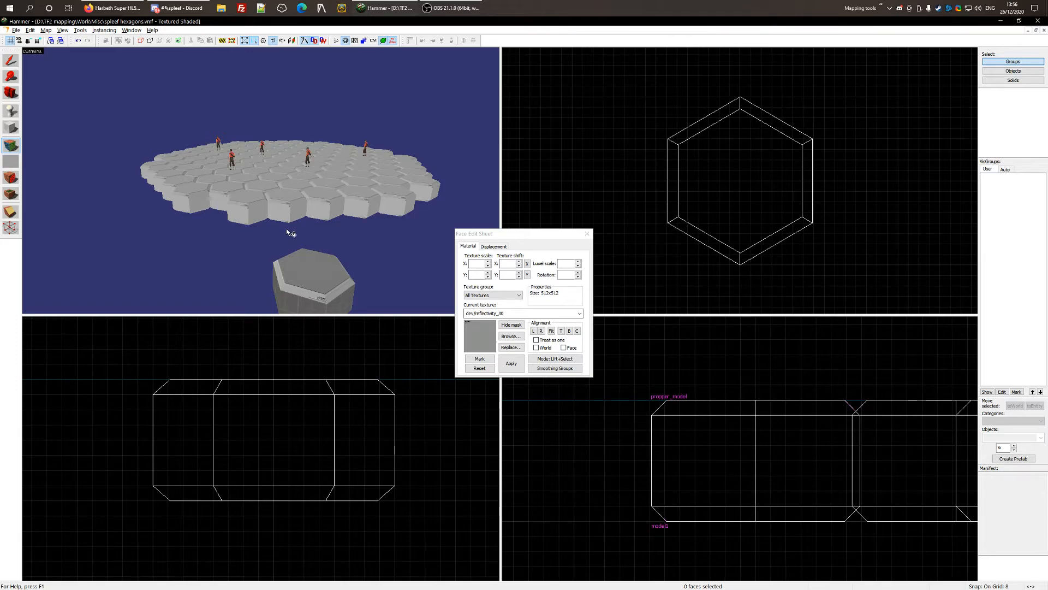
key(z)
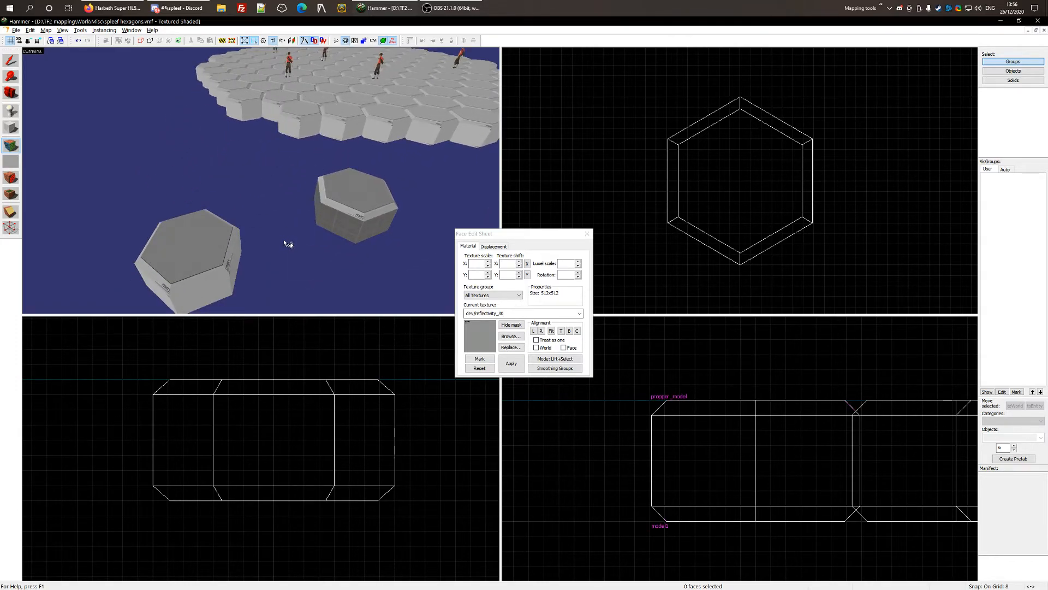
click(337, 223)
key(shift+s)
key(shift+a)
- Examine the hexagon tile field and compare the reference tile's face textures with the new tile's in 3D
key(z)
key(w)
key(s)
key(d)
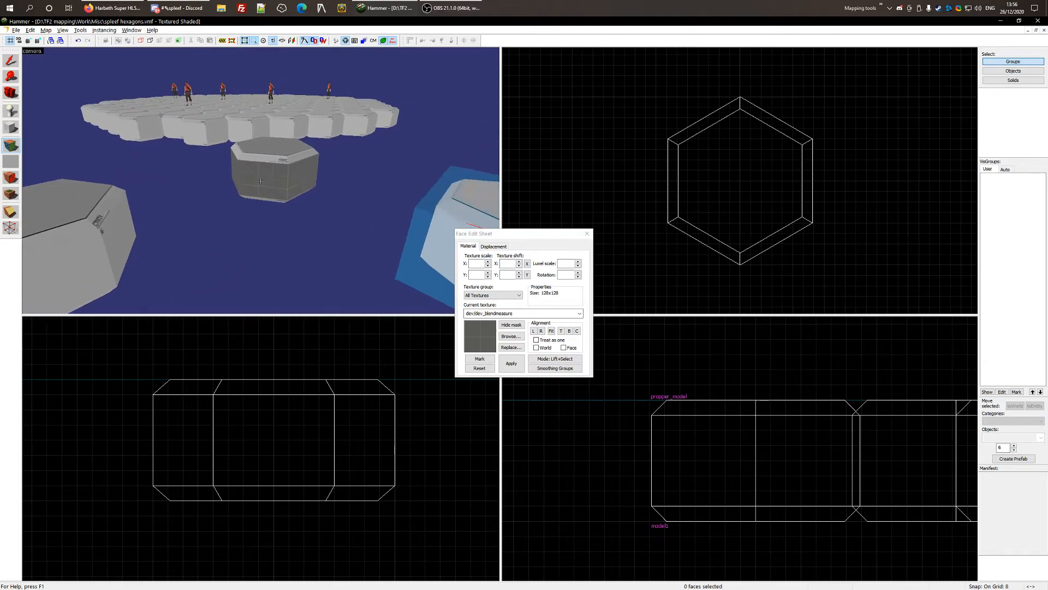
key(w)
key(s)
key(a)
key(w)
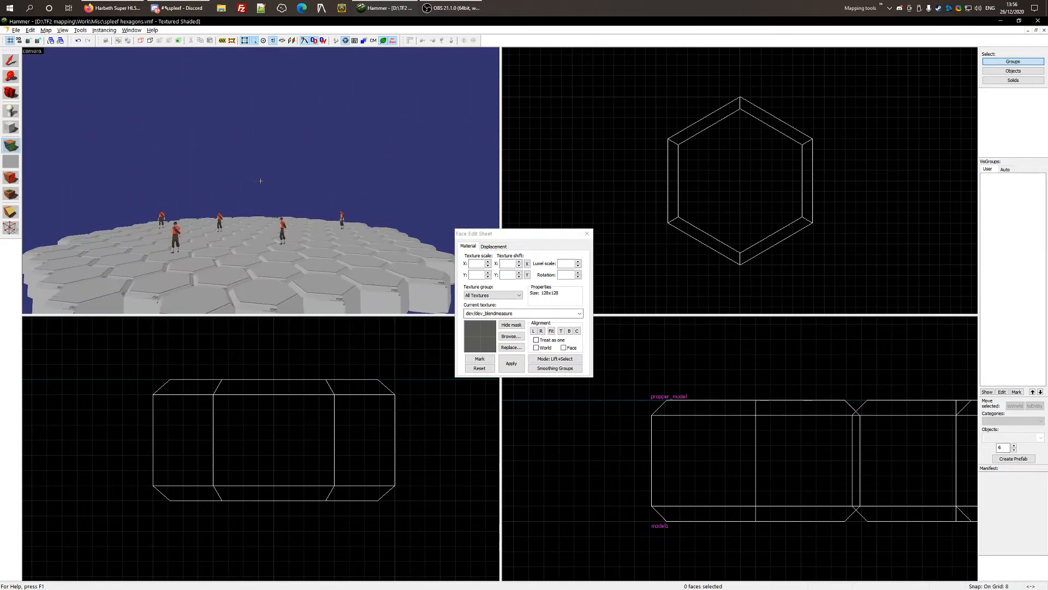
key(s)
key(w)
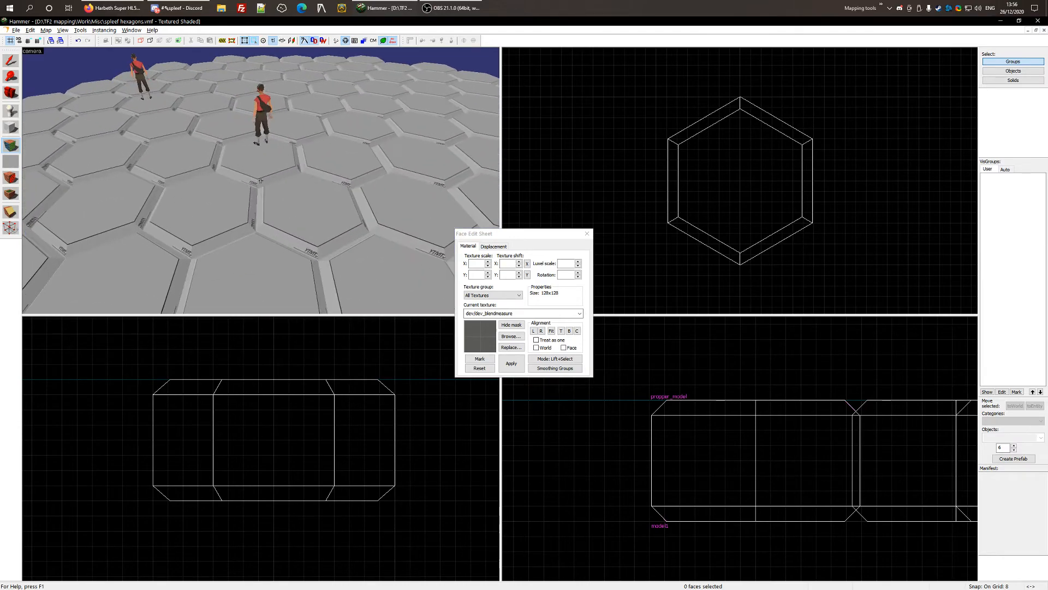
key(s)
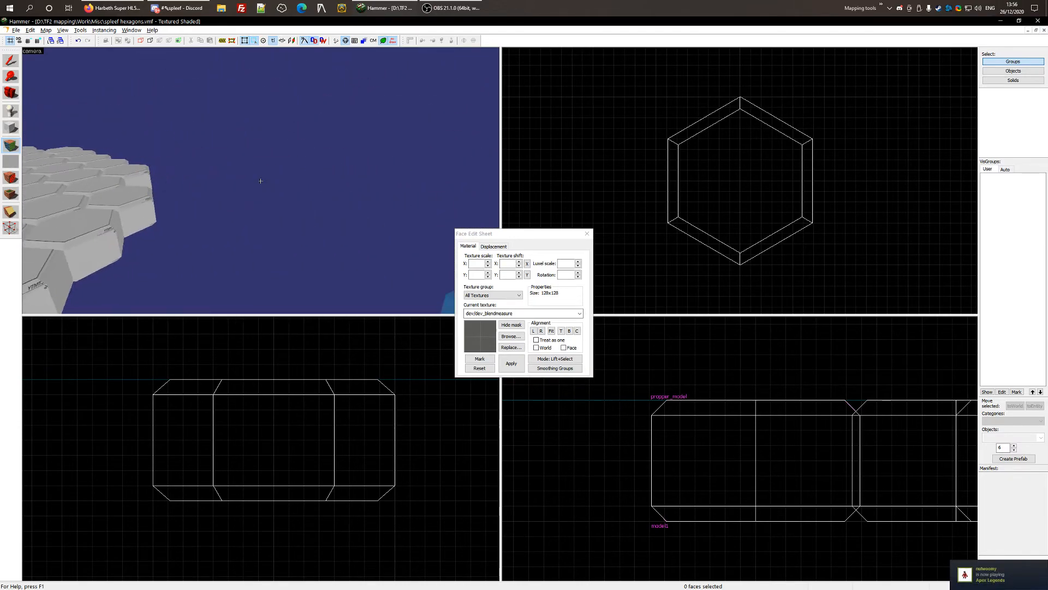
key(s)
key(d)
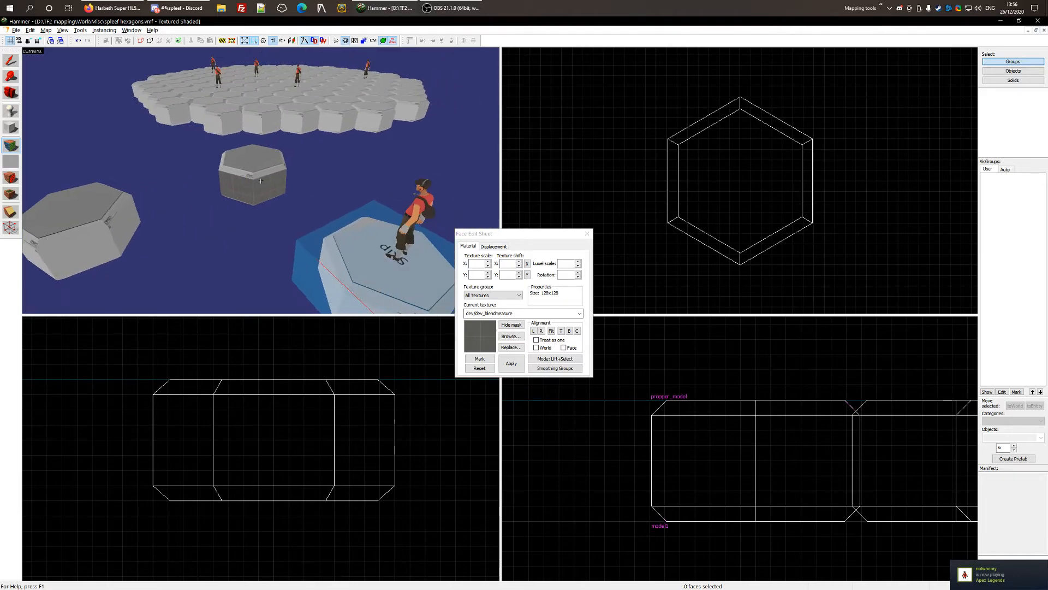
key(w)
key(w)
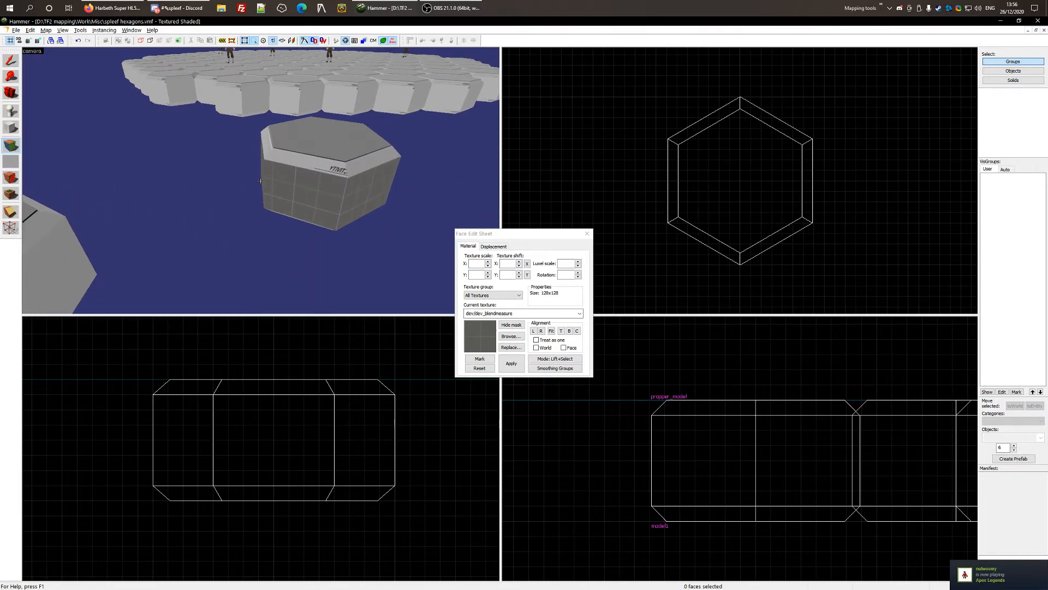
key(s)
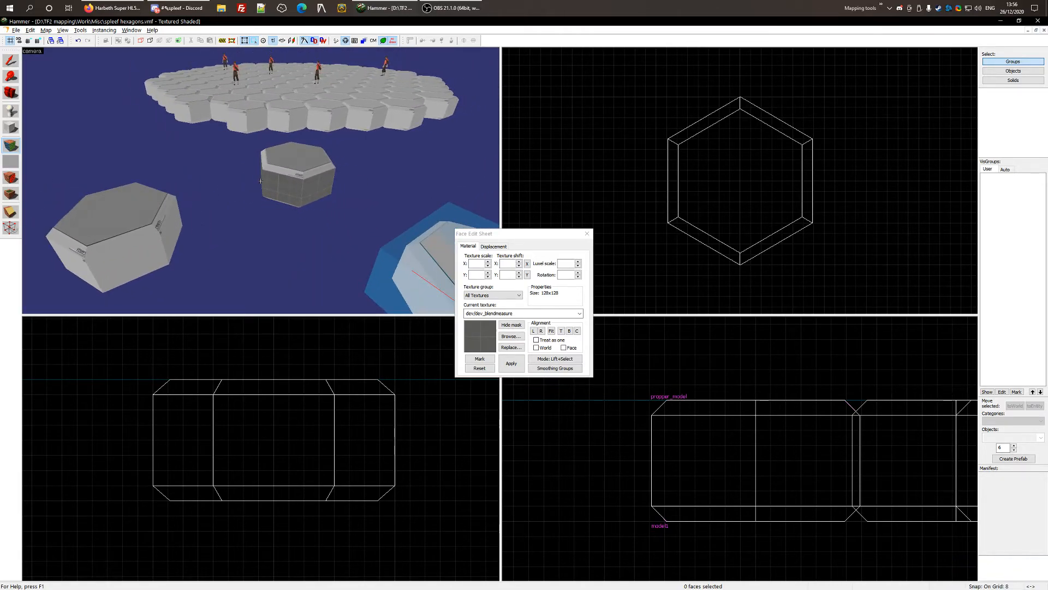
key(d)
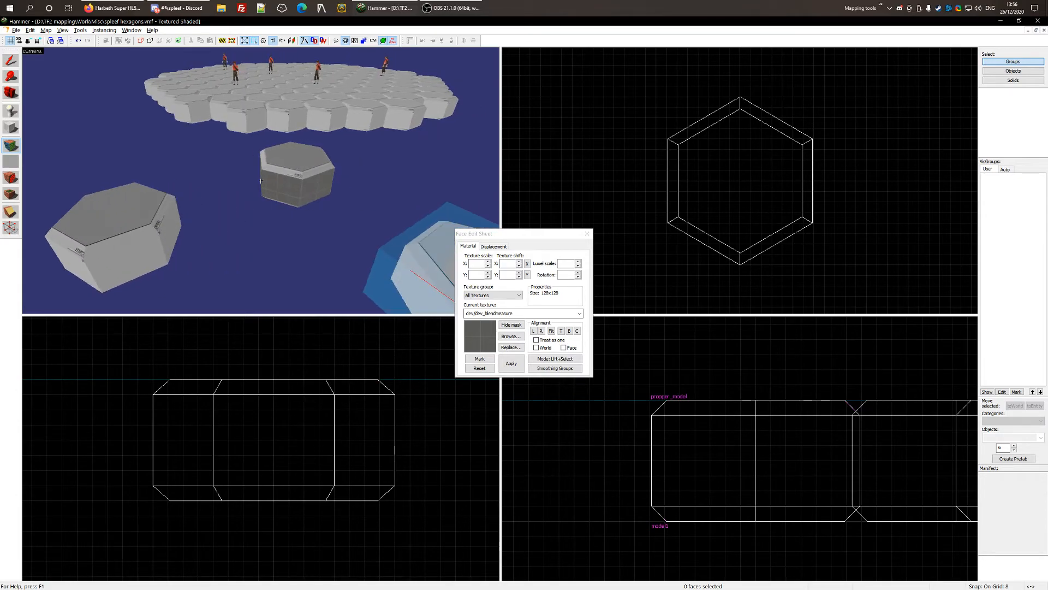
key(w)
key(d)
key(z)
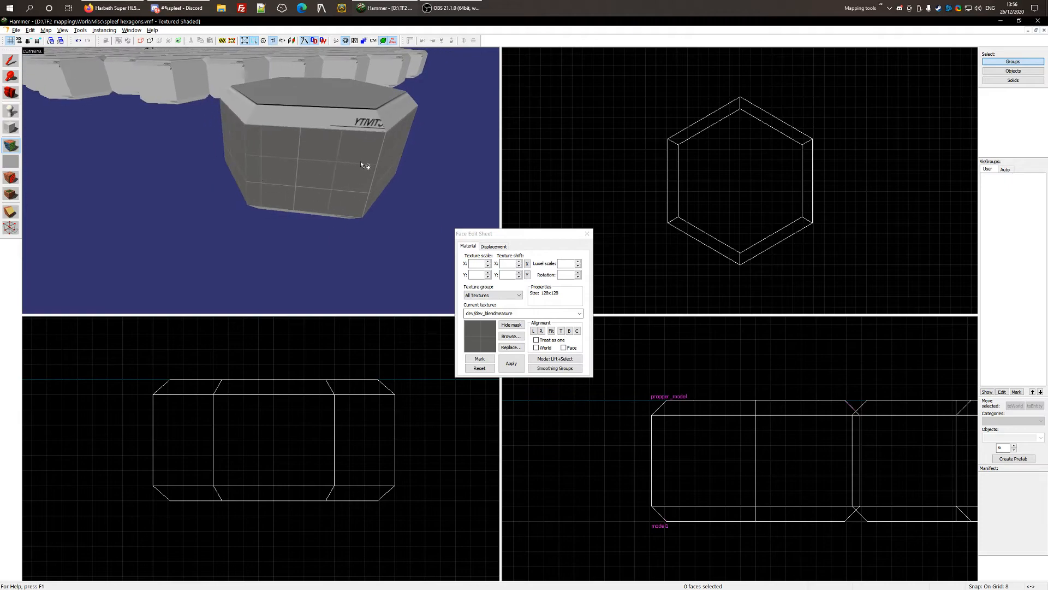
key(z)
key(s)
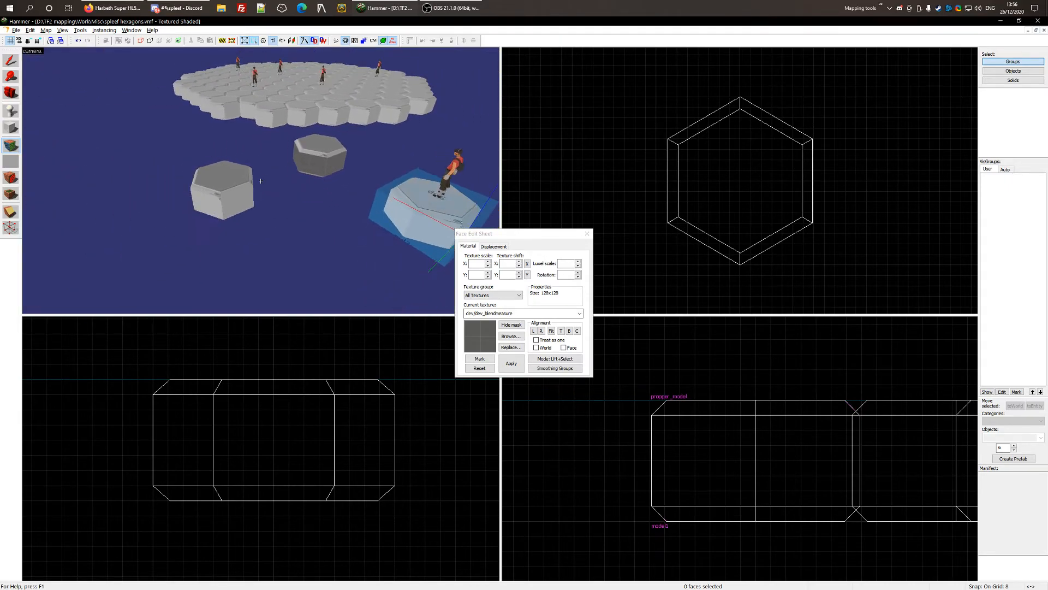
key(w)
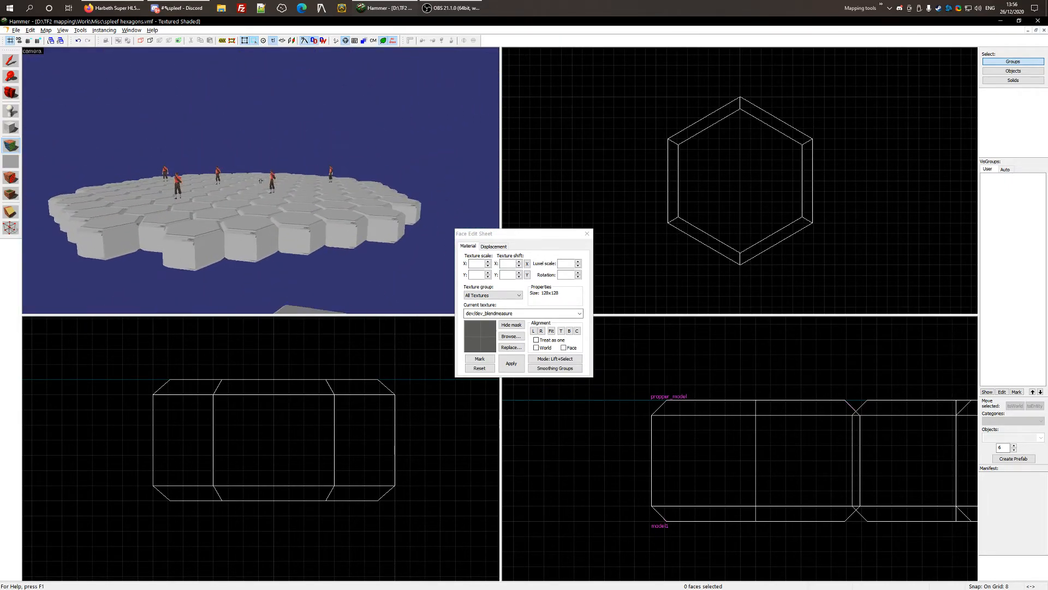
key(w)
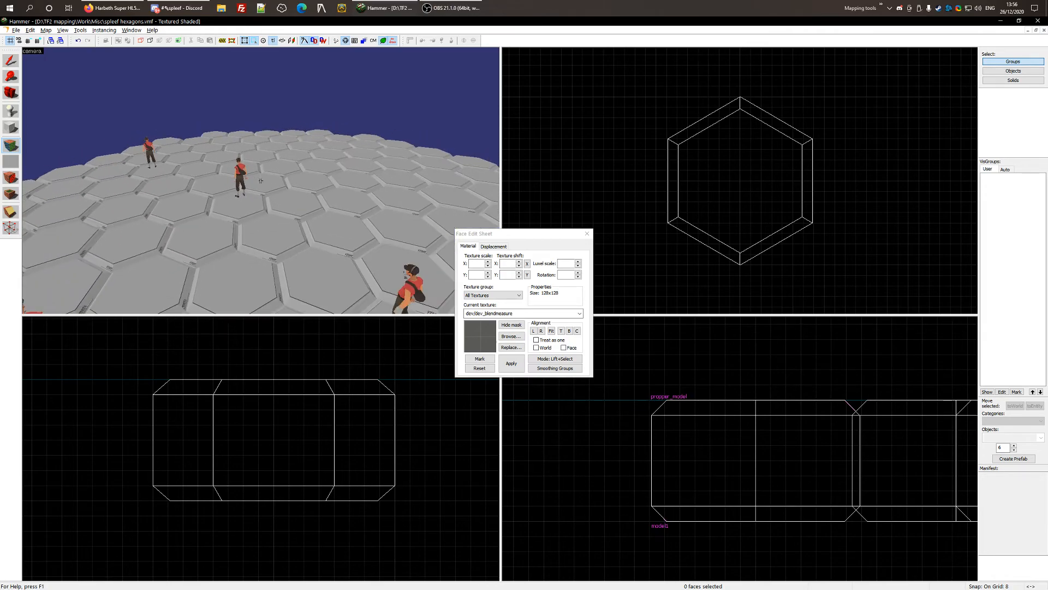
key(w)
key(s)
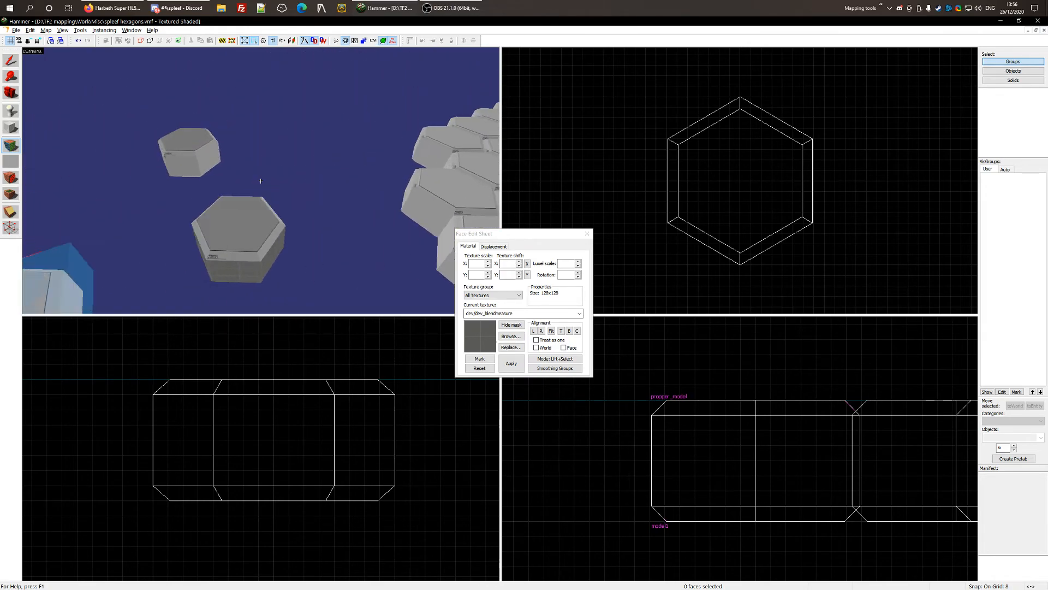
key(s)
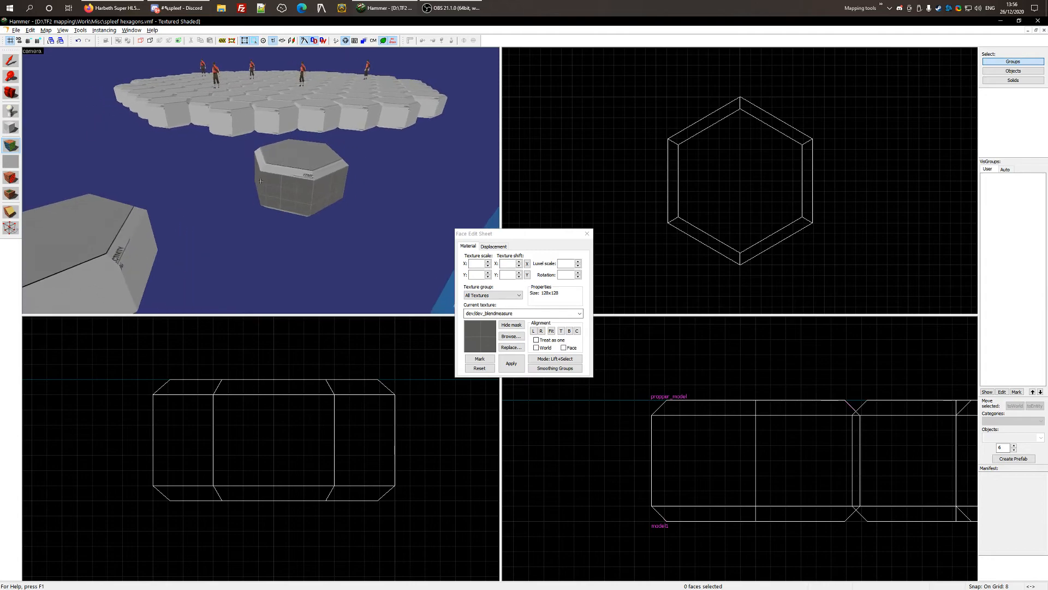
key(s)
key(w)
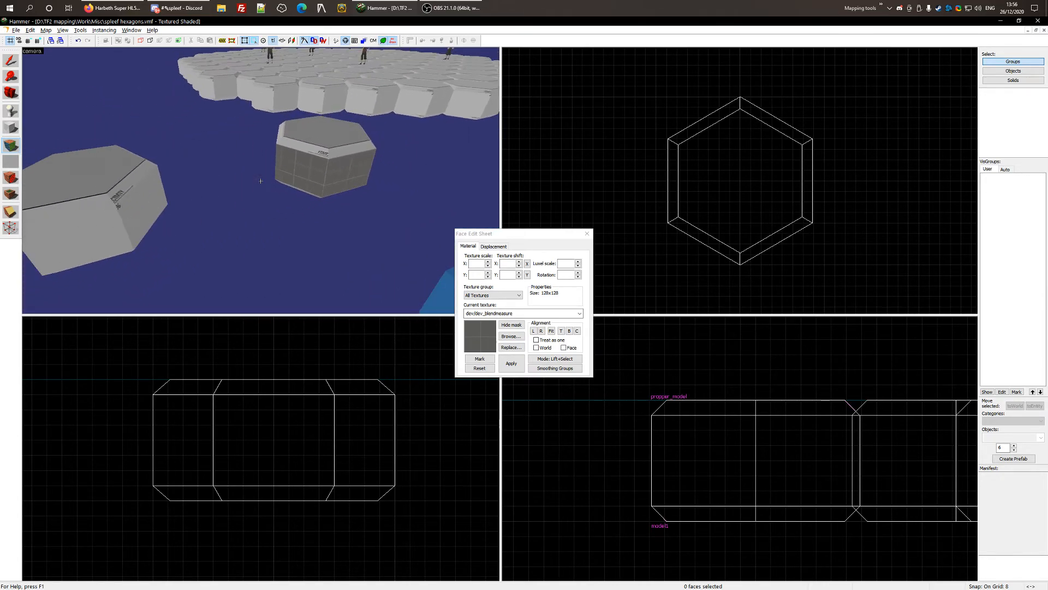
key(s)
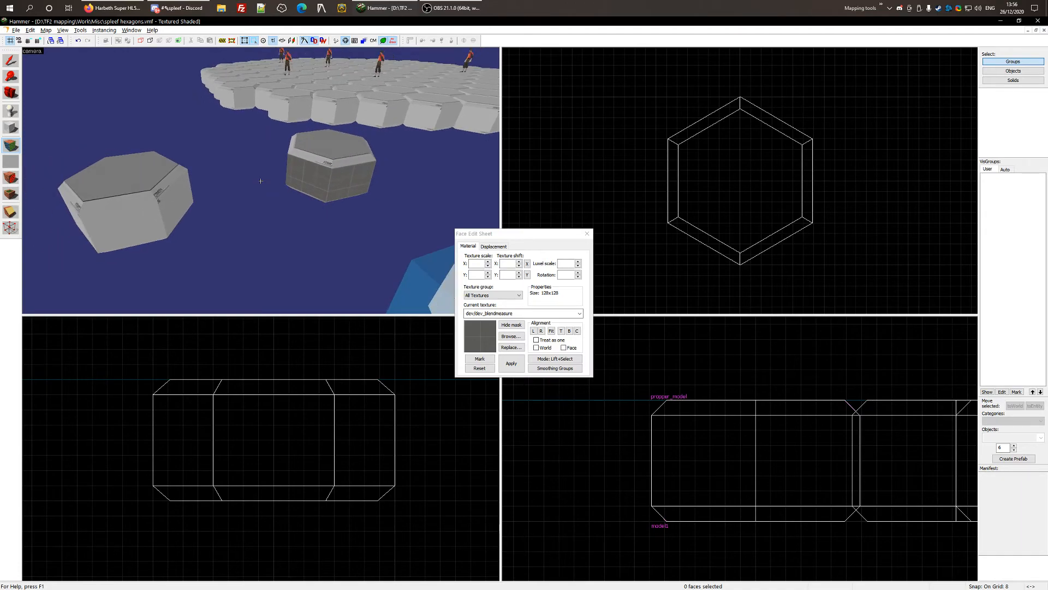
key(s)
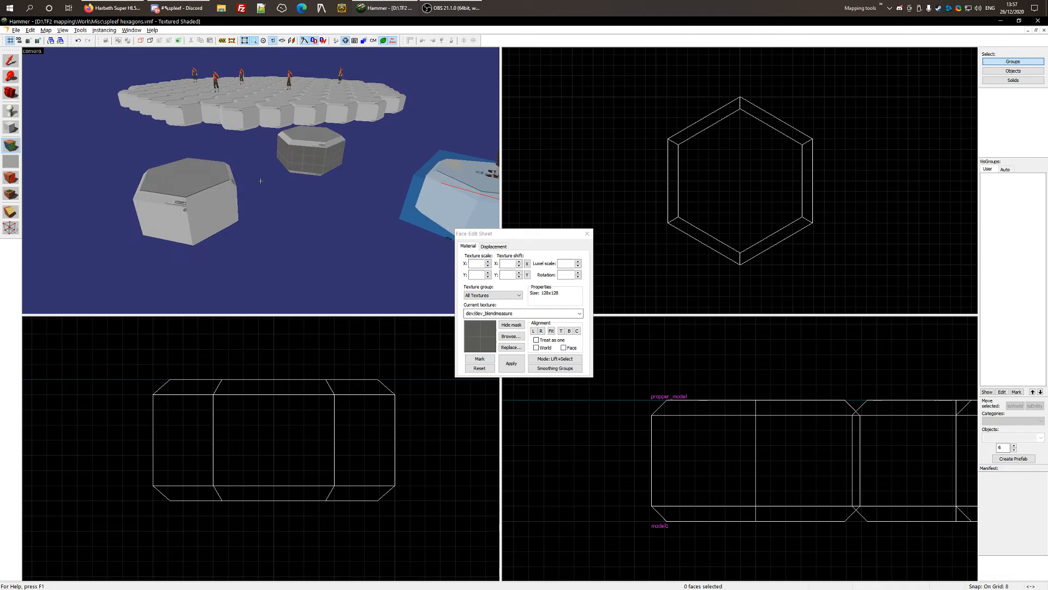
- Apply the dev/dev_blendmeasure texture to the vertical side faces of the new hexagonal tile
key(d)
key(w)
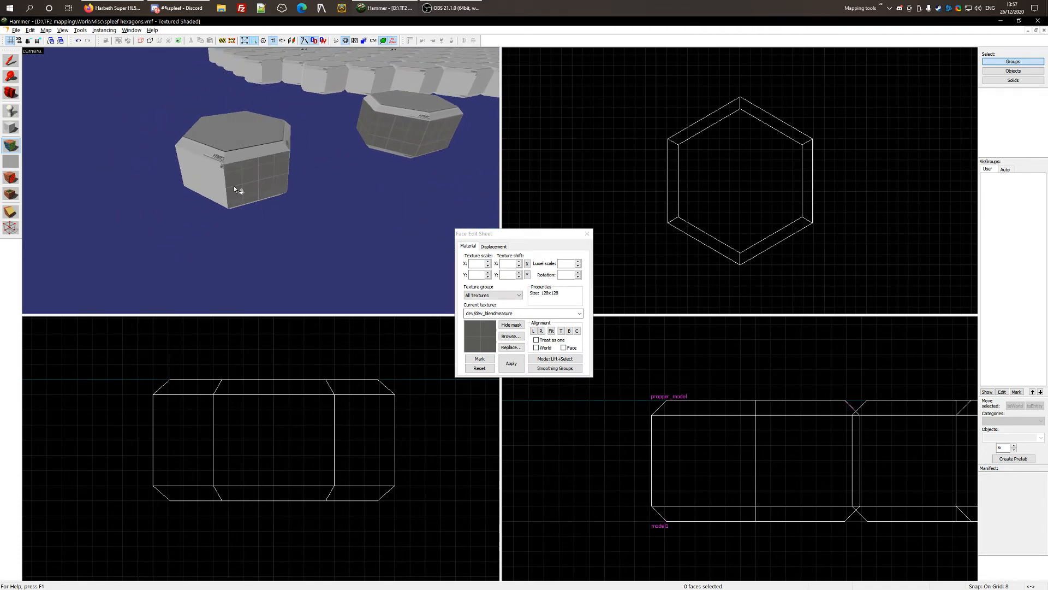
key(a)
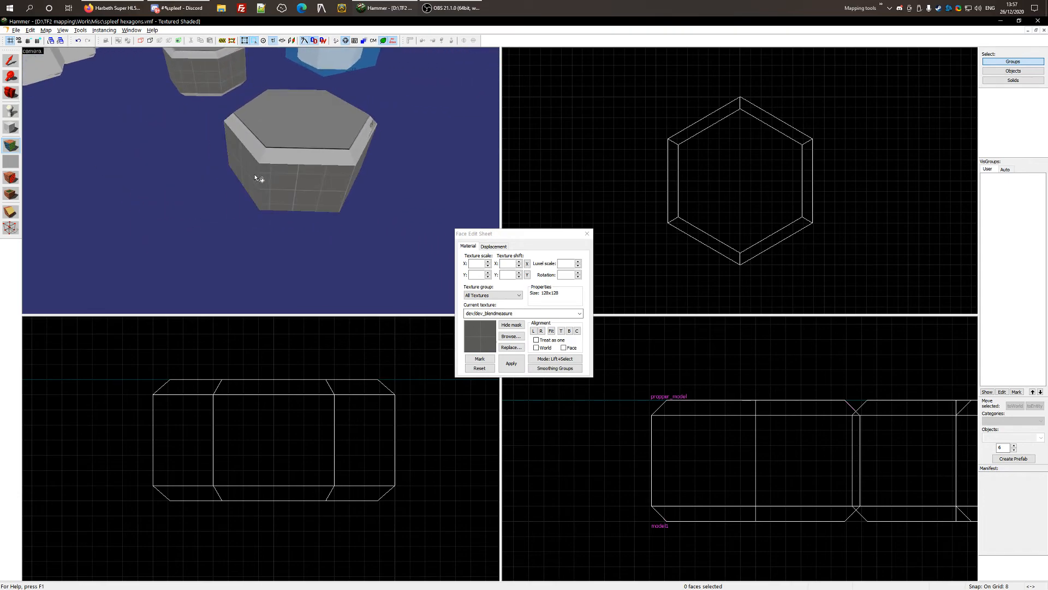
key(z)
key(a)
key(z)
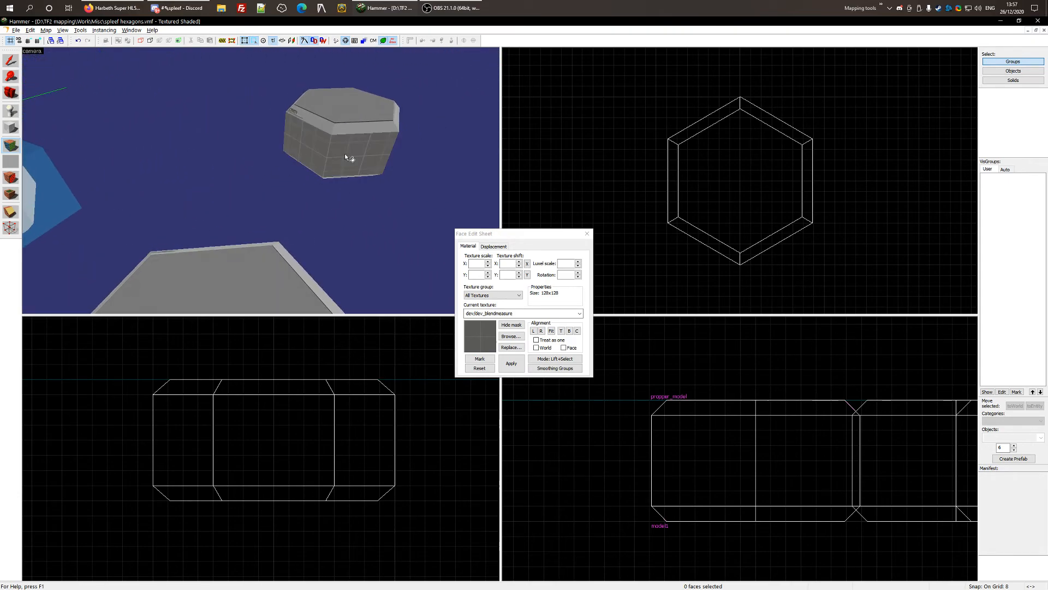
- Select all six vertical side faces of the new hexagonal tile for texture editing
key(z)
key(d)
key(d)
key(w)
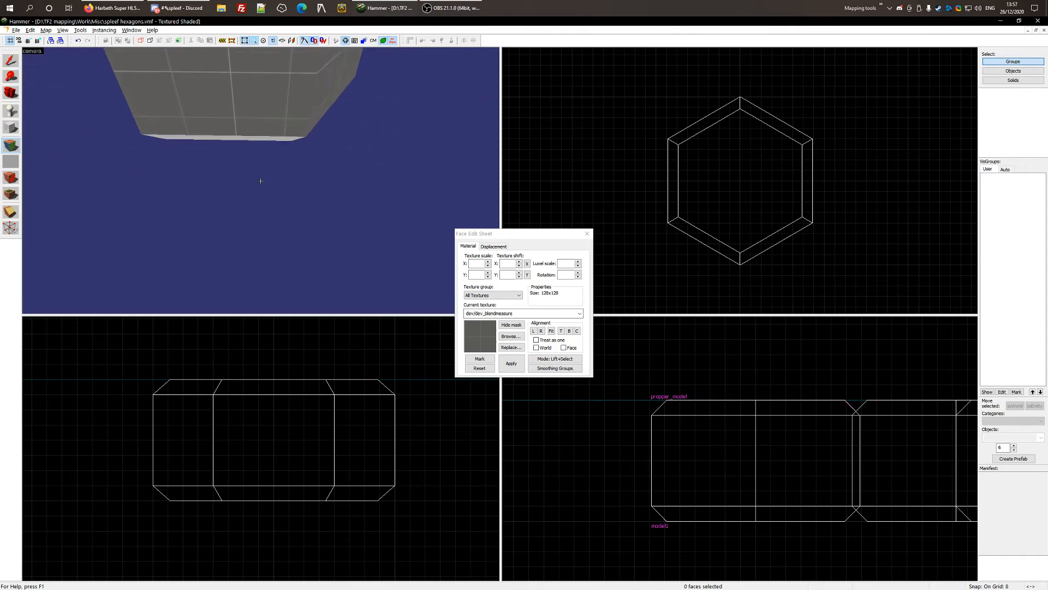
key(s)
key(w)
key(s)
key(z)
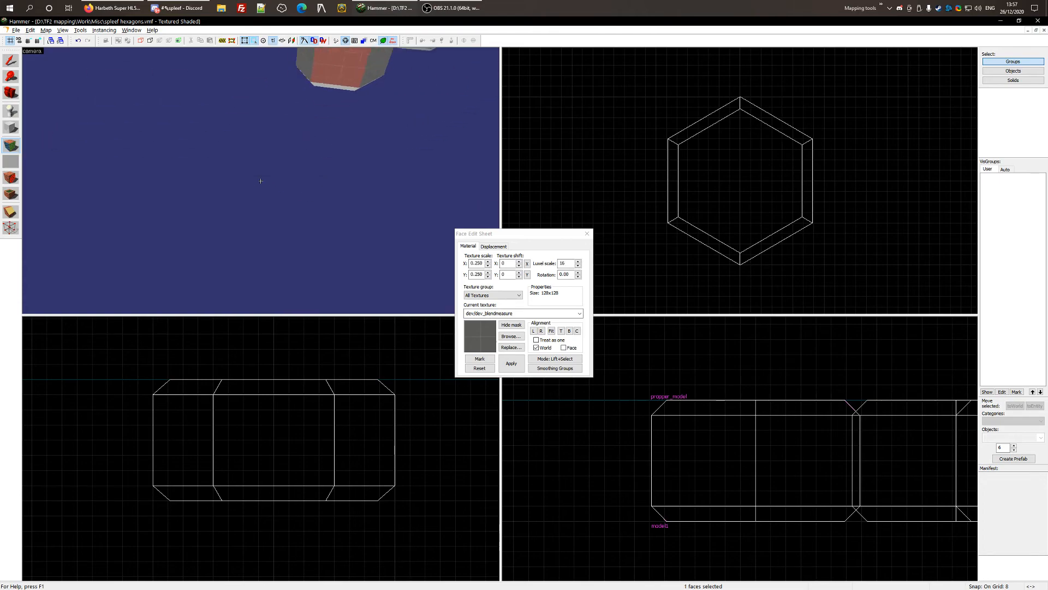
key(s)
ctrl+click(321, 158)
key(z)
key(w)
key(d)
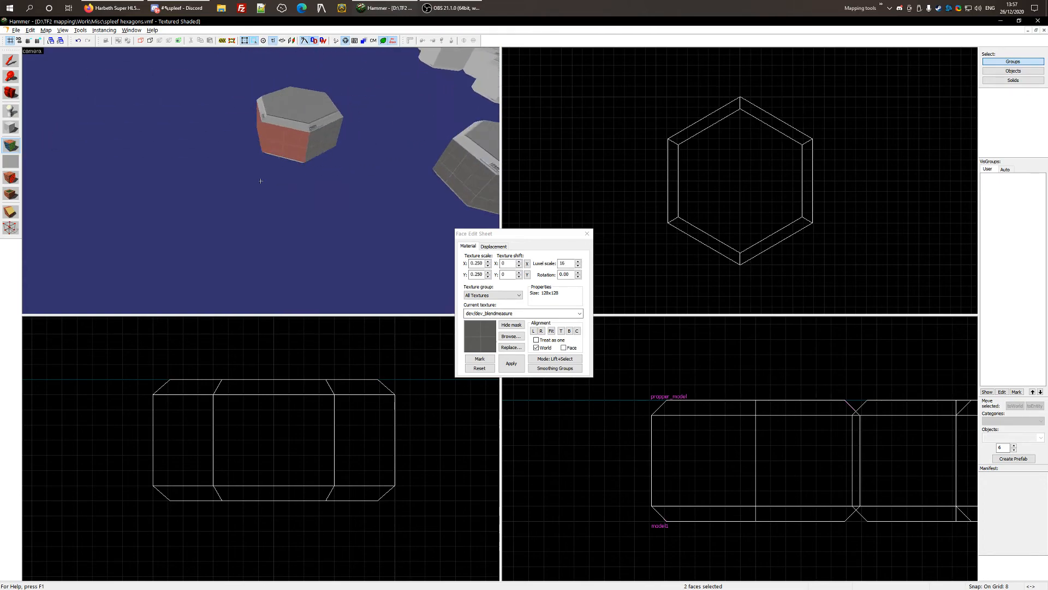
key(z)
key(z)
key(d)
key(z)
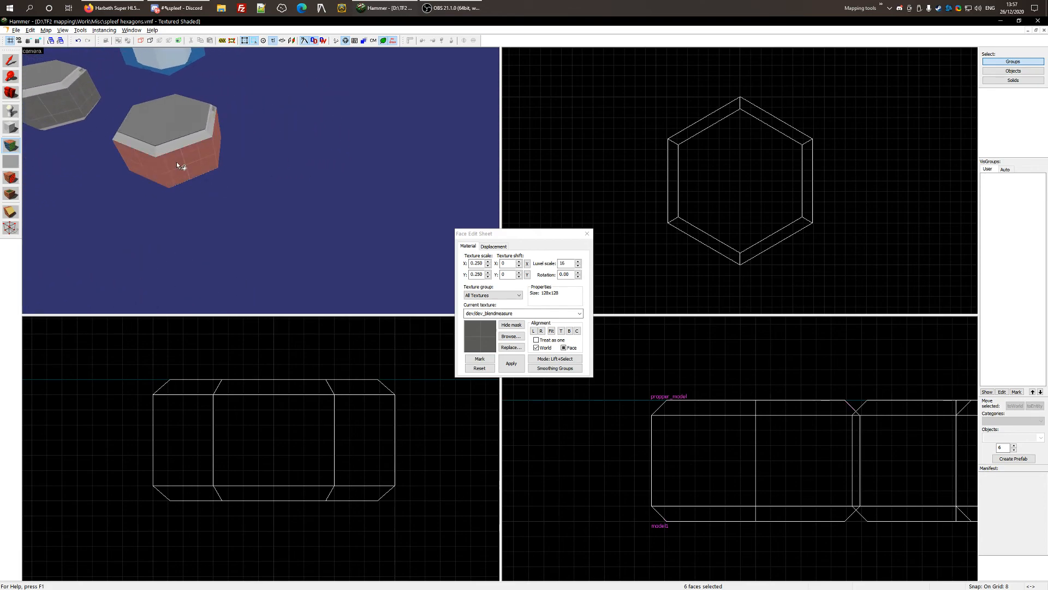
- Justify the dev/dev_blendmeasure texture to the top of the six selected side faces
key(z)
key(d)
key(z)
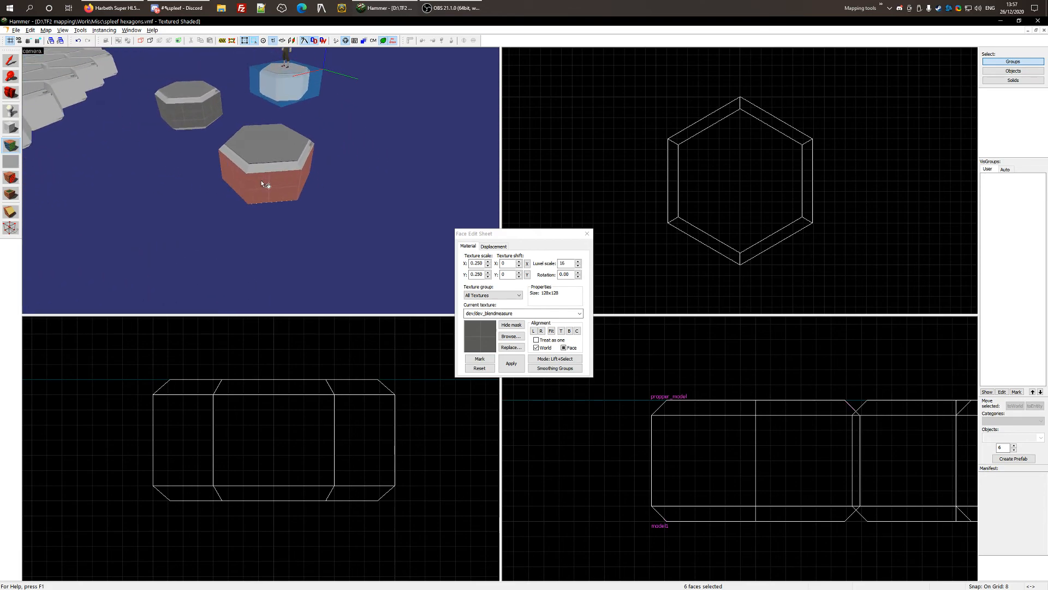
click(561, 331)
key(z)
key(w)
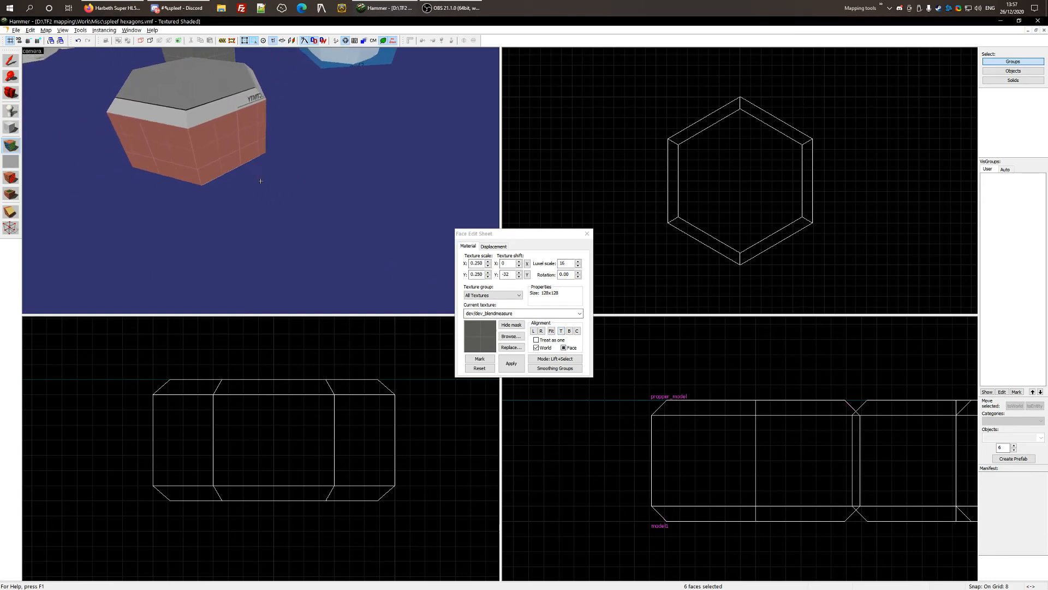
key(d)
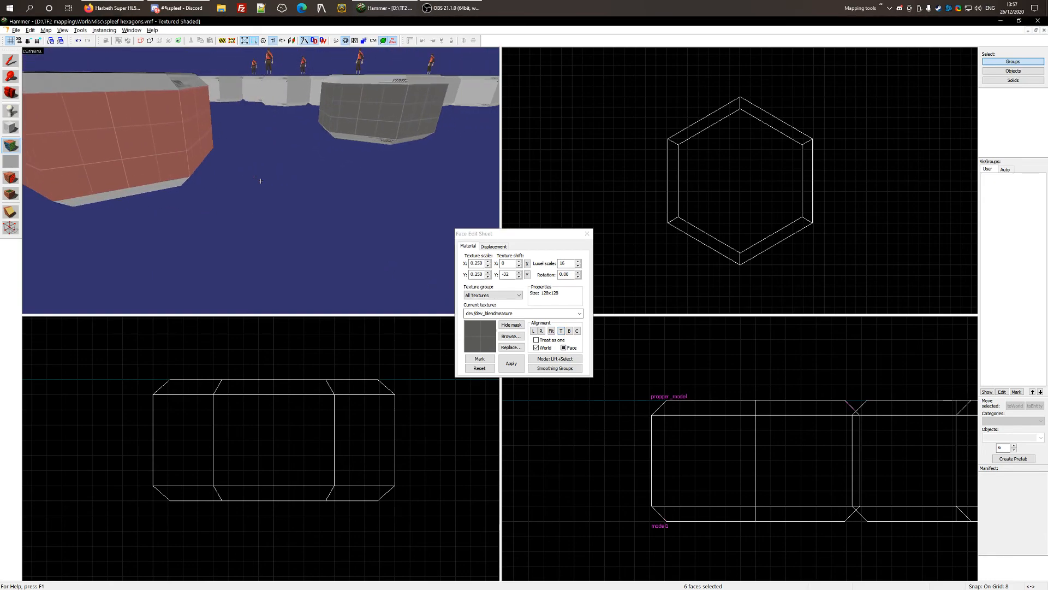
key(d)
- Leave face editing, select the reference tile's propper_model entity and review its object properties without changing them
key(shift+s)
key(z)
key(s)
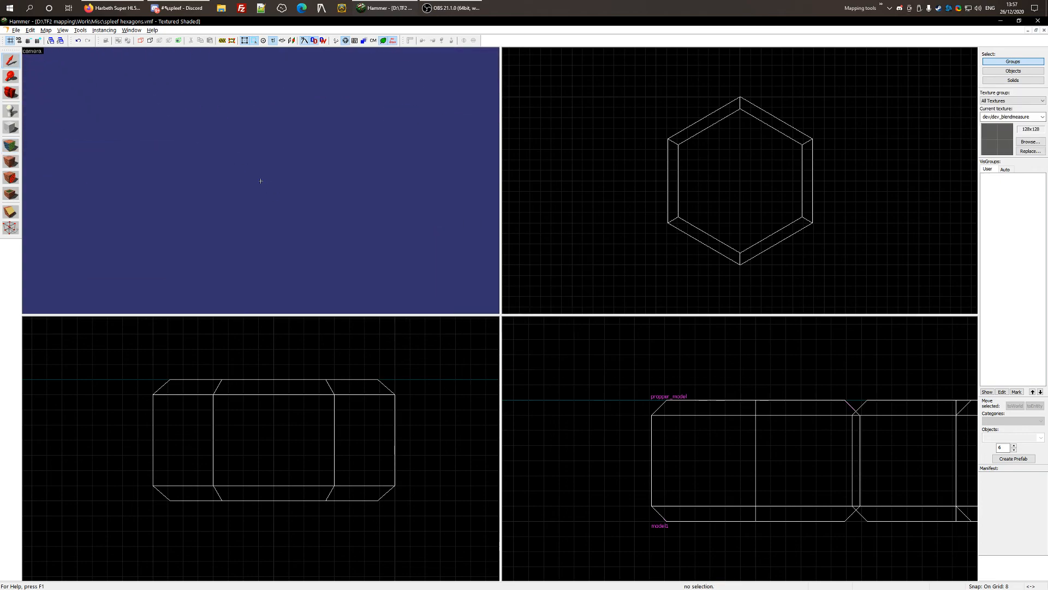
key(z)
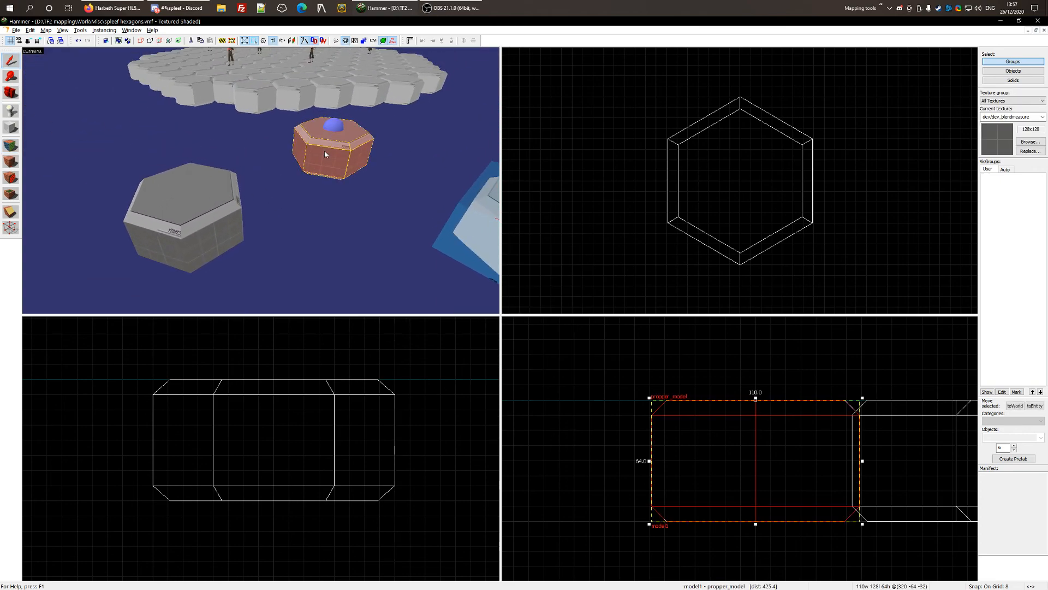
double_click(333, 166)
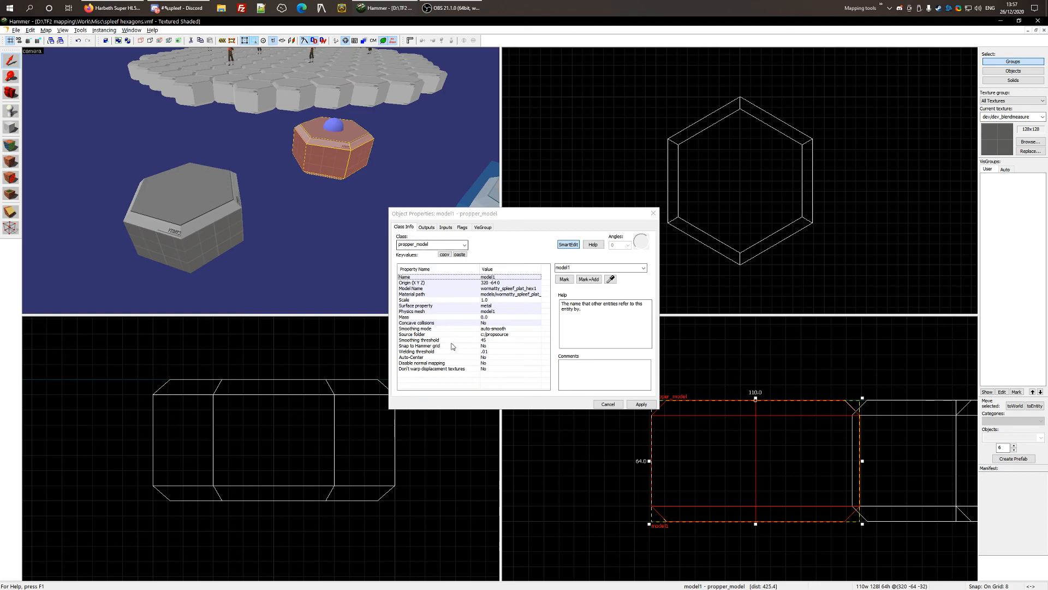
click(651, 216)
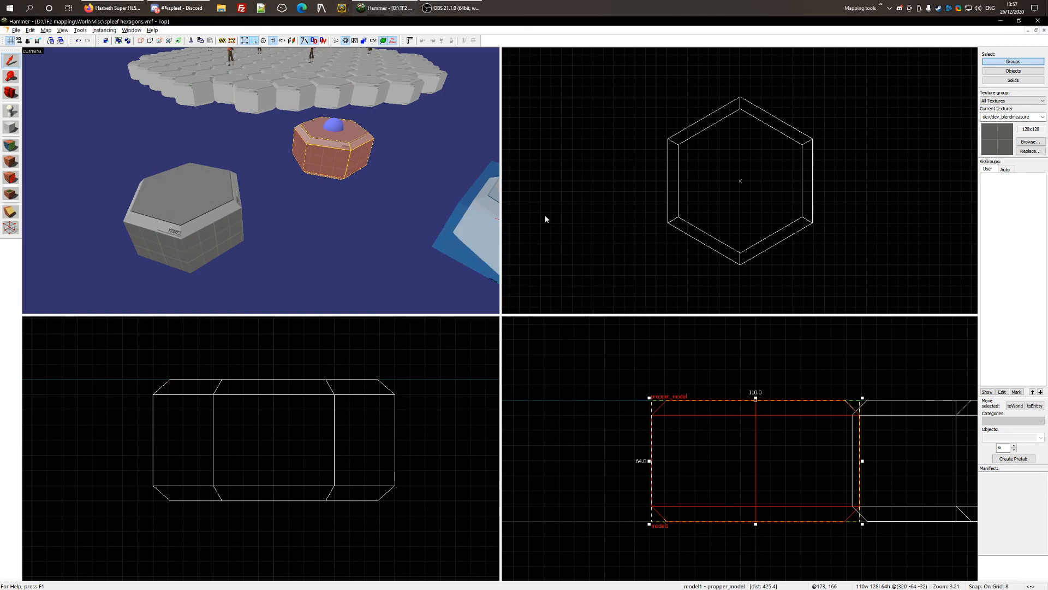
key(z)
key(a)
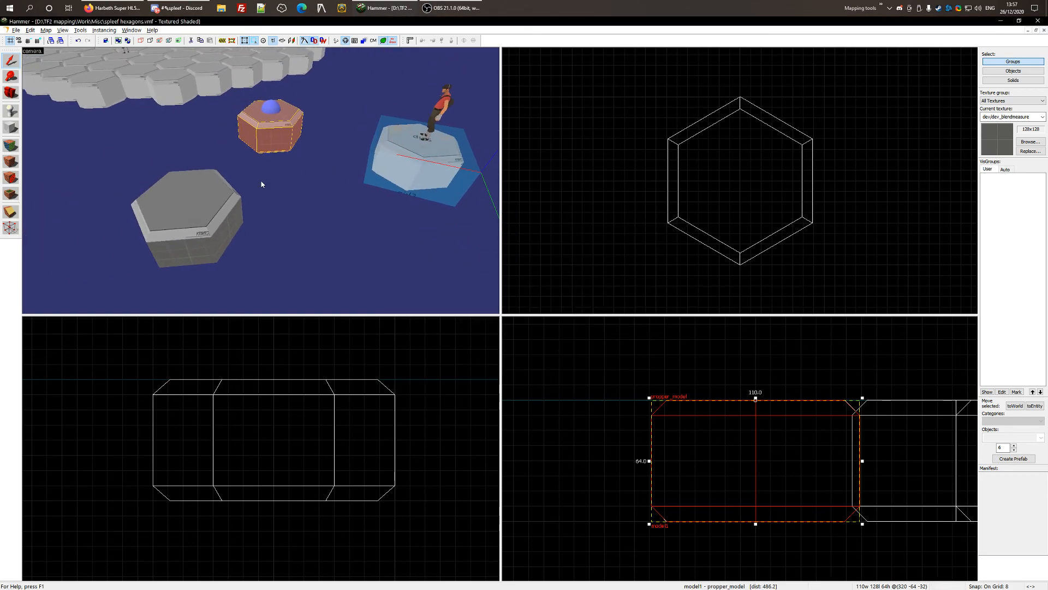